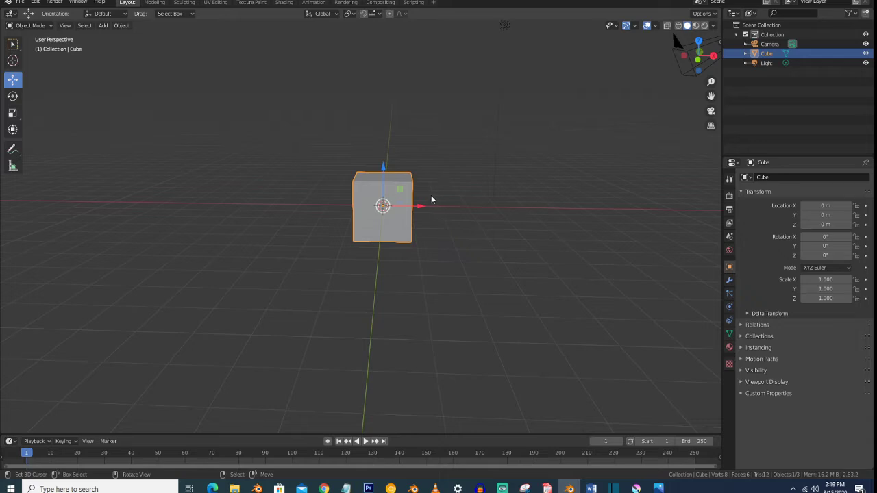
middle_click_drag(430, 196, 432, 193)
scroll(431, 193, "down", 2)
scroll(431, 192, "up", 2)
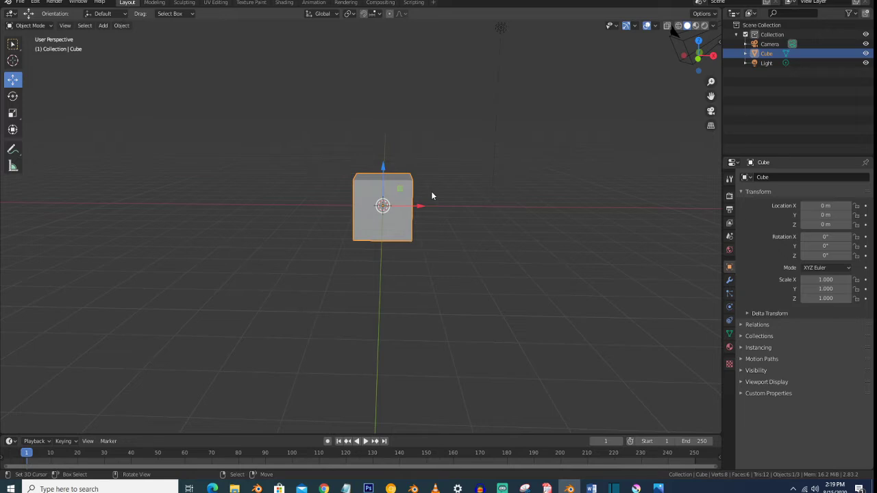
scroll(431, 196, "down", 1)
scroll(431, 195, "up", 2)
scroll(431, 195, "down", 2)
scroll(432, 196, "up", 2)
scroll(432, 196, "down", 1)
Add a Subdivision Surface modifier to the cube and set both its render and viewport subdivisions to 3
left_click(729, 280)
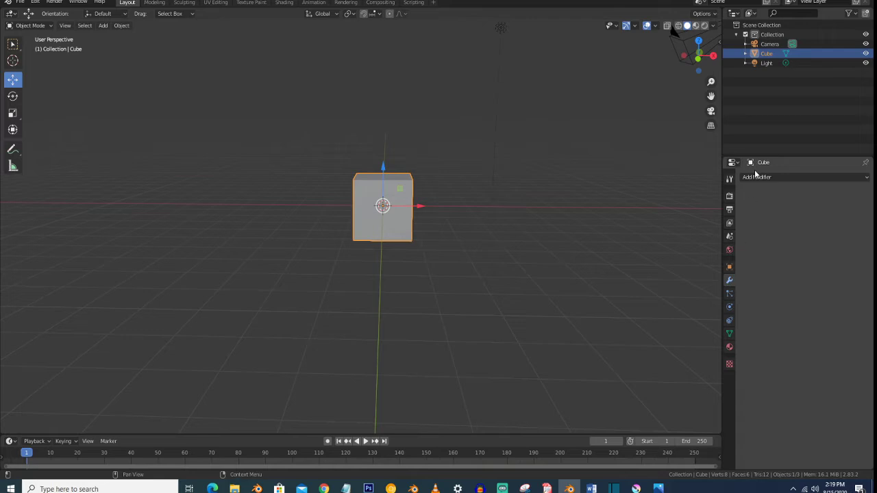
left_click(765, 176)
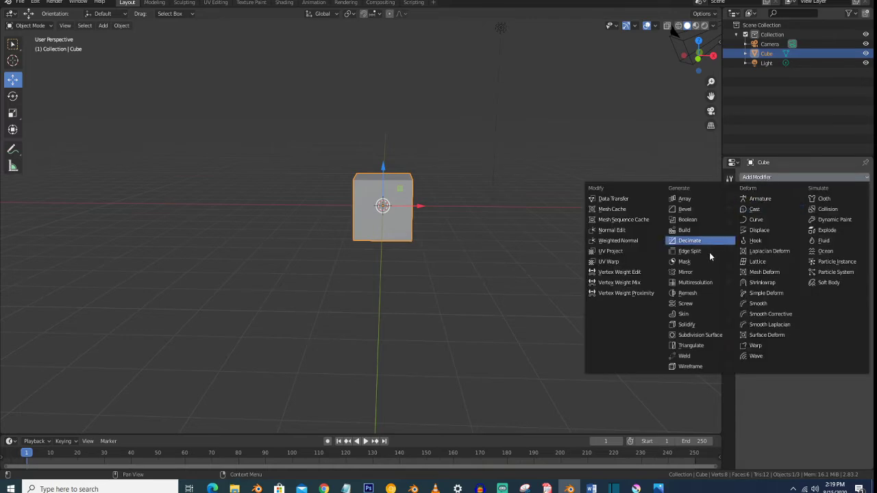
left_click(705, 335)
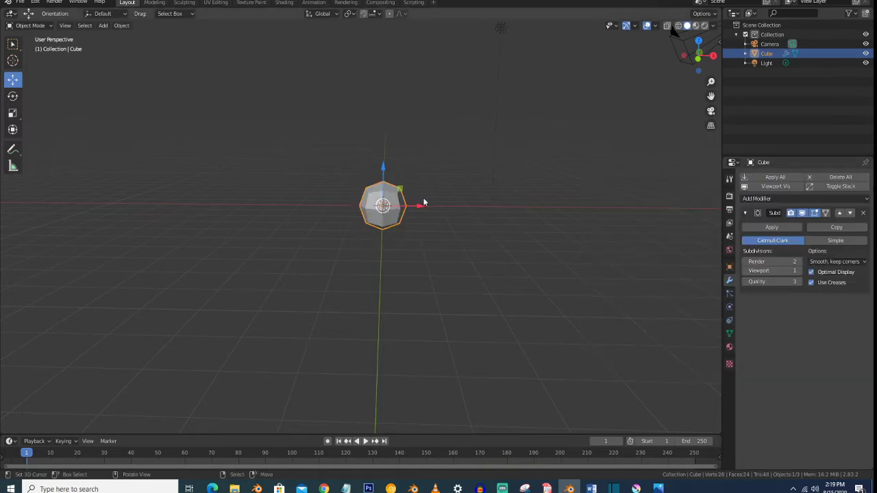
left_click(799, 271)
left_click(800, 271)
left_click(799, 262)
Cut four evenly spaced horizontal edge loops around the cube's sides without sliding them
middle_click_drag(507, 204, 449, 177)
key("Tab")
key("ctrl+r")
scroll(448, 172, "up", 3)
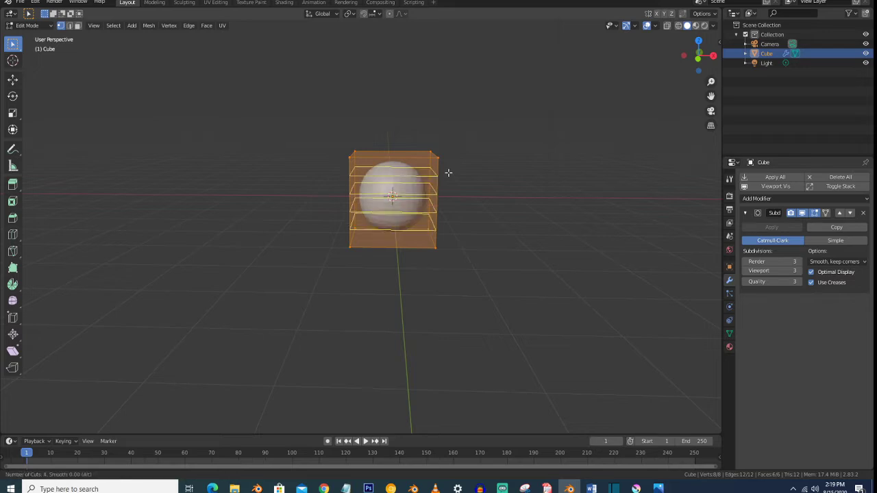
left_click(448, 173)
right_click(448, 172)
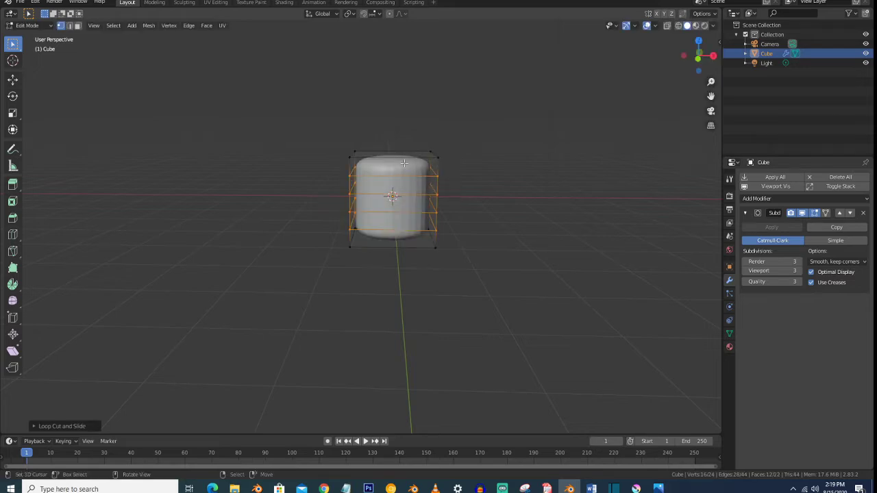
Inset the mesh's top face and extrude it upward to form the jar's neck
middle_click_drag(404, 163, 401, 170)
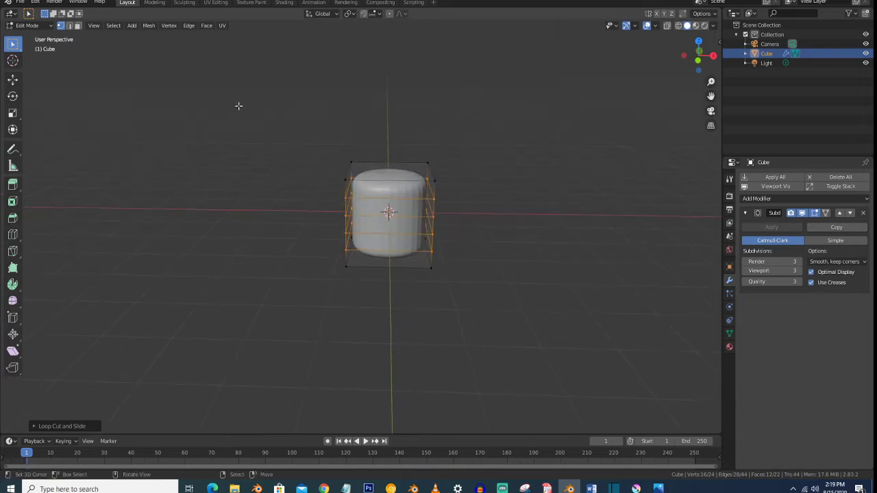
left_click(78, 25)
left_click(412, 168)
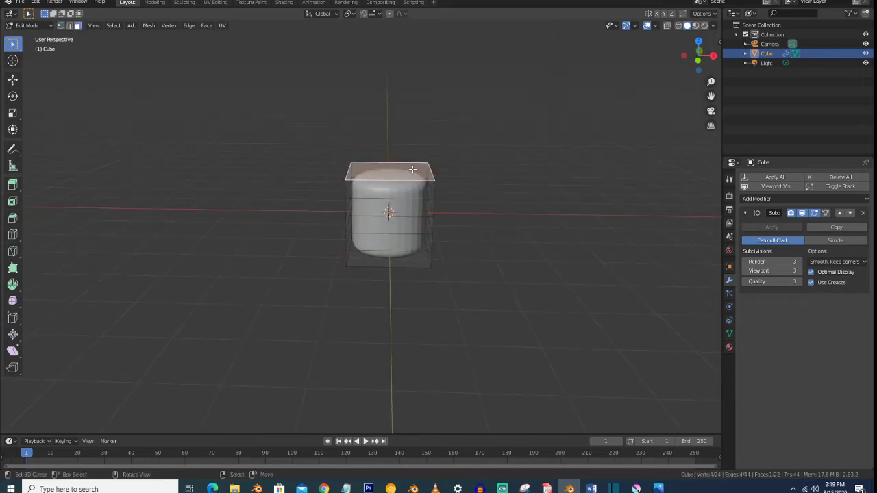
key("i")
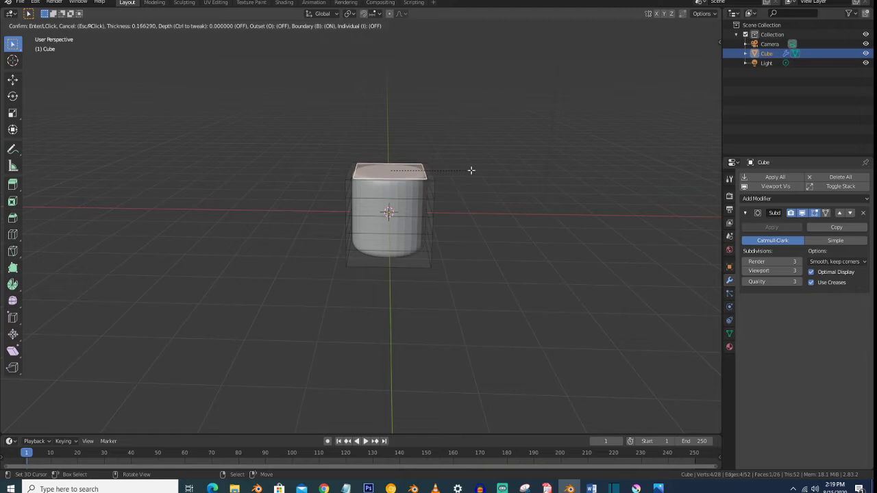
left_click(463, 169)
key("e")
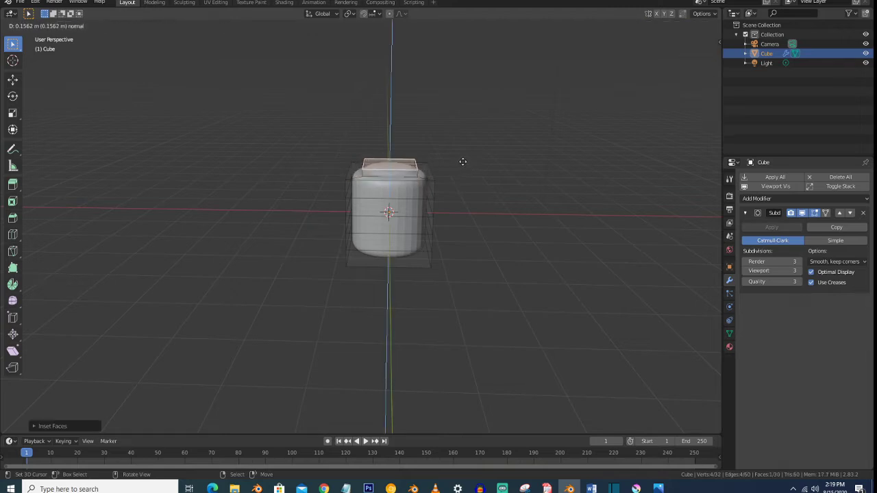
left_click(461, 152)
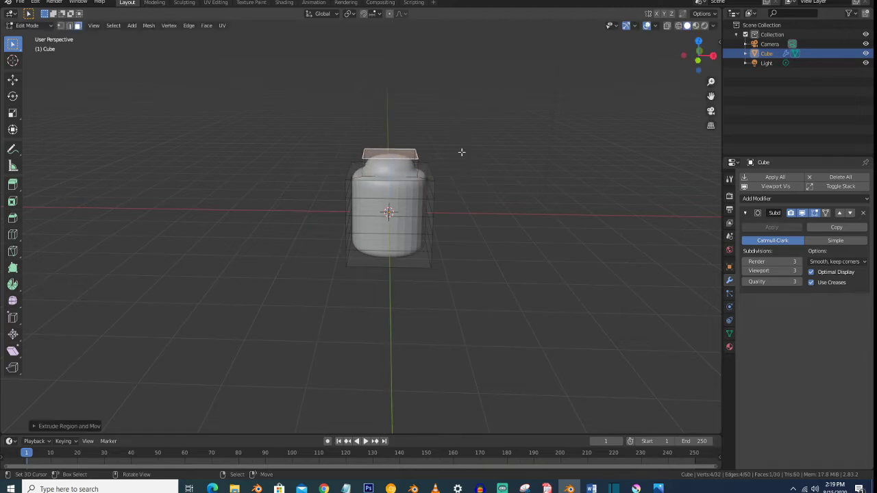
Add a single loop cut around the neck and slide it down to the neck's base
key("ctrl+r")
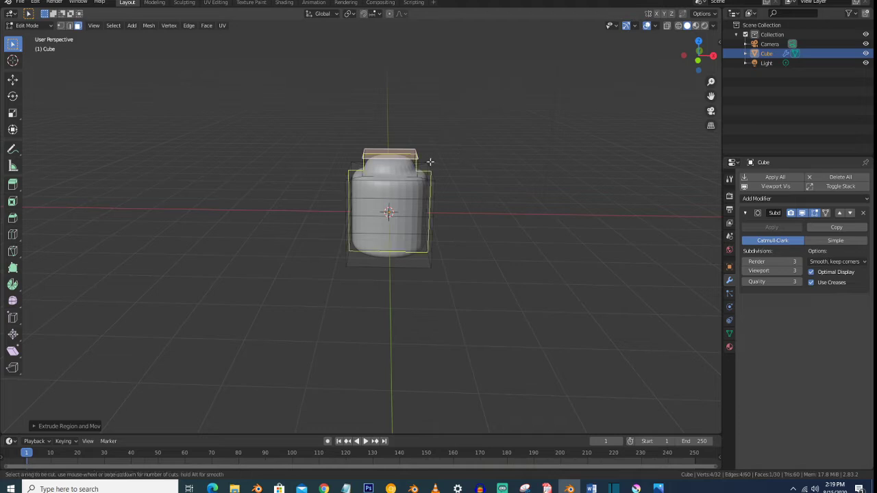
left_click(412, 171)
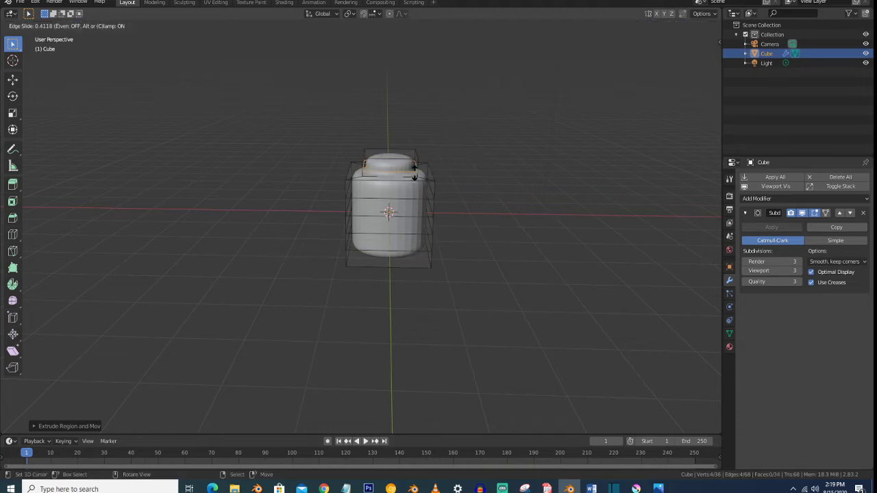
left_click(416, 178)
Delete the top face of the neck to open the jar's mouth
scroll(415, 178, "up", 2)
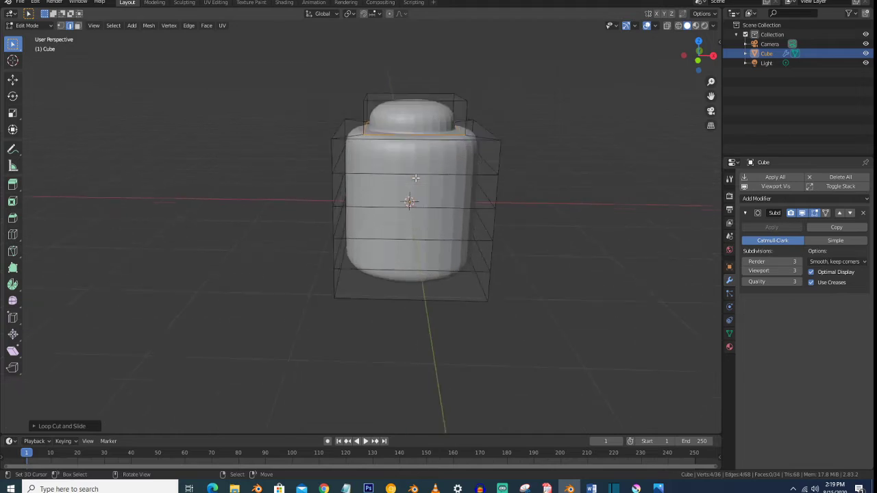
scroll(401, 191, "up", 2)
mouse_move(395, 197)
middle_mouse_down()
mouse_move(383, 199)
mouse_move(405, 189)
mouse_move(401, 200)
middle_mouse_up()
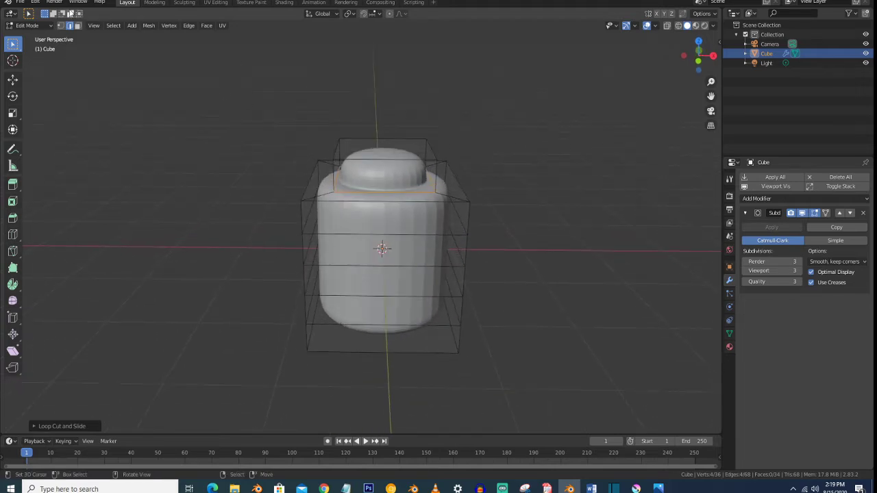
left_click(77, 25)
left_click(383, 147)
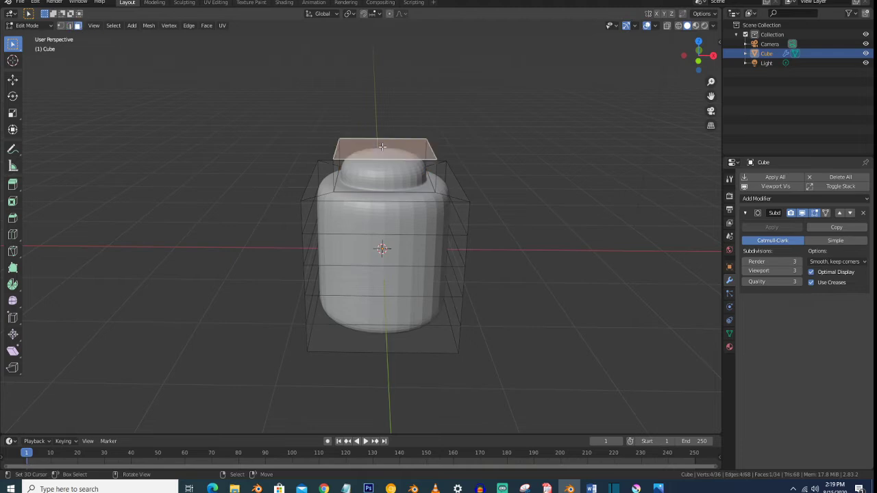
key("x")
left_click(384, 167)
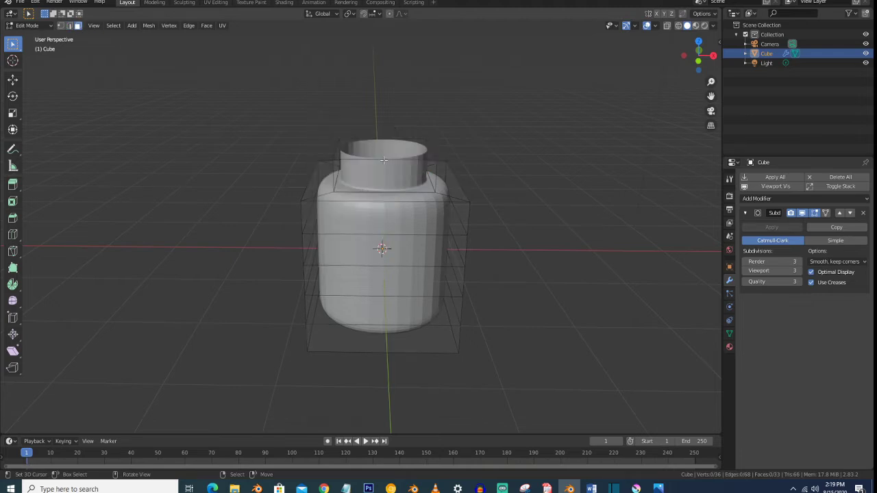
Lower the edge loop around the jar's mouth vertically to shorten the neck
left_click(381, 143, "alt")
left_click(12, 80)
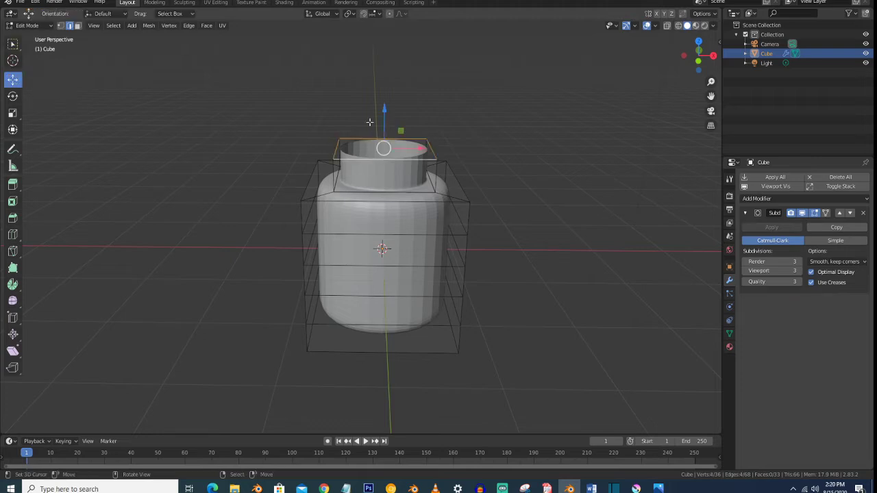
left_click_drag(383, 115, 389, 134)
Return to Object Mode and raise the whole jar until its base rests at the grid floor
scroll(406, 139, "down", 3)
key("Tab")
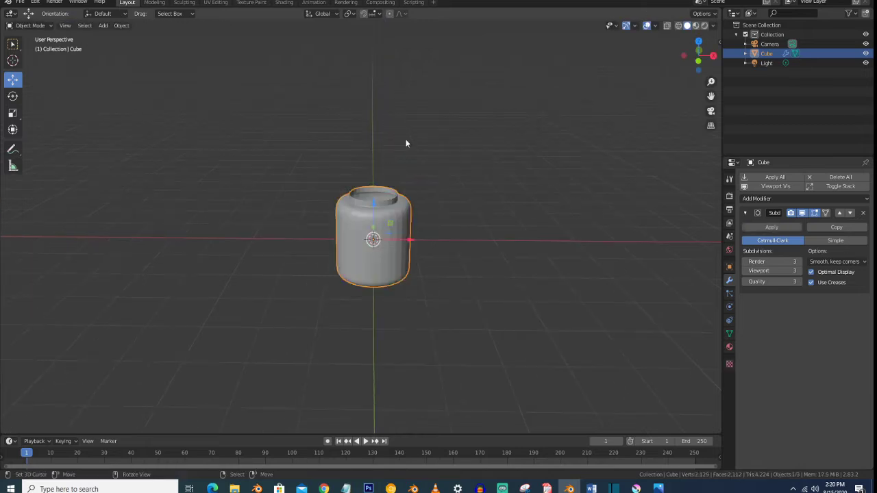
key("KP_1")
left_click_drag(378, 204, 378, 164)
Add a plane mesh beneath the jar and scale it by 10 to make the ground
middle_click_drag(388, 164, 385, 176)
key("shift+a")
mouse_move(385, 174)
left_click(418, 175)
type("s")
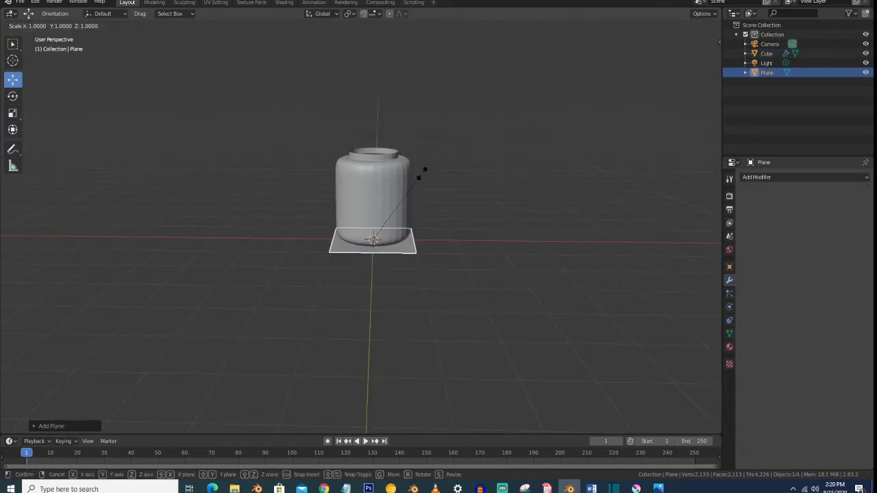
type("10")
key("Return")
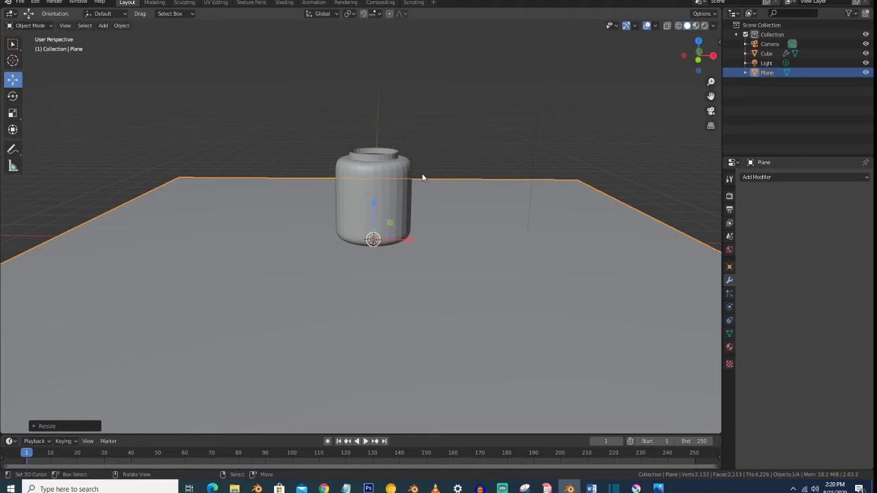
Enlarge the jar by scaling it wider in X and Y, and taller along the Z axis
middle_click_drag(425, 178, 387, 191)
left_click(383, 196)
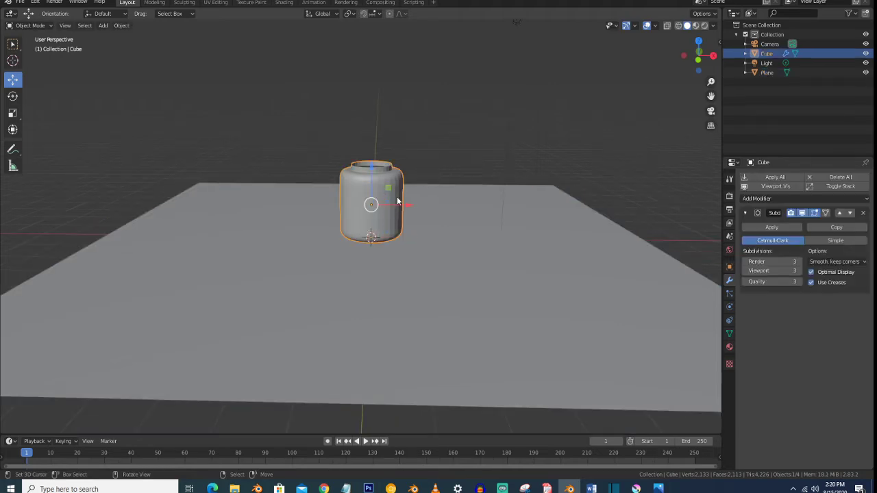
key("s")
key("shift+z")
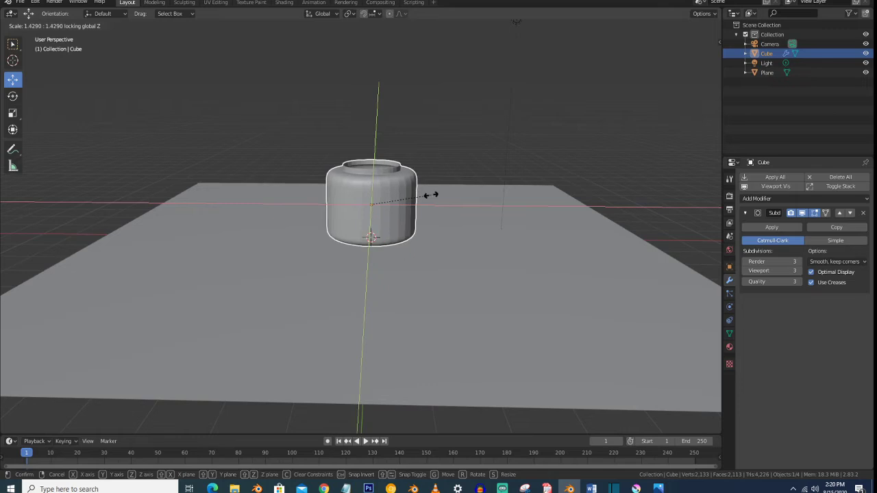
left_click(412, 183)
key("s")
key("z")
left_click(437, 185)
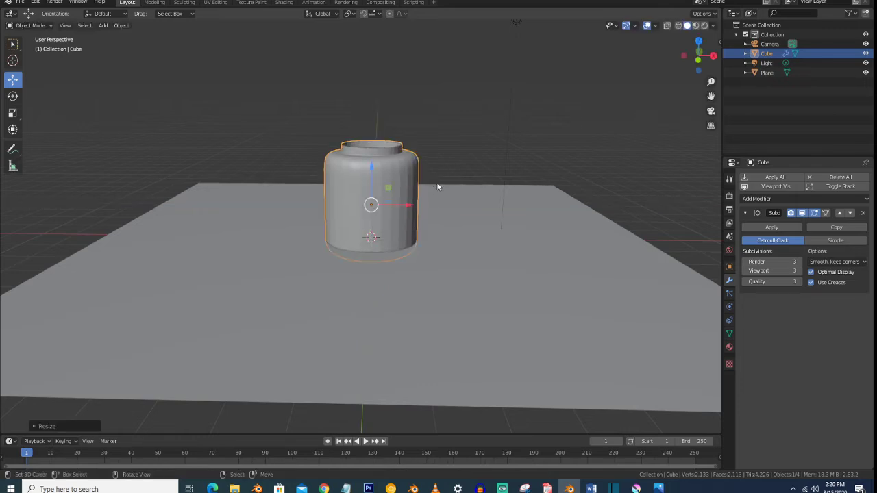
Raise the jar about 0.3 m so it stands on the plane, and shift it slightly along the X axis
key("g")
key("z")
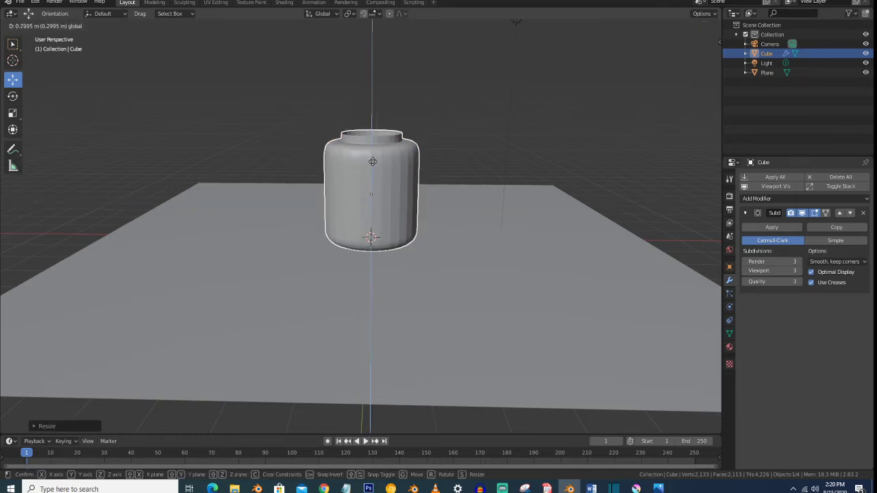
left_click(375, 165)
key("g")
key("x")
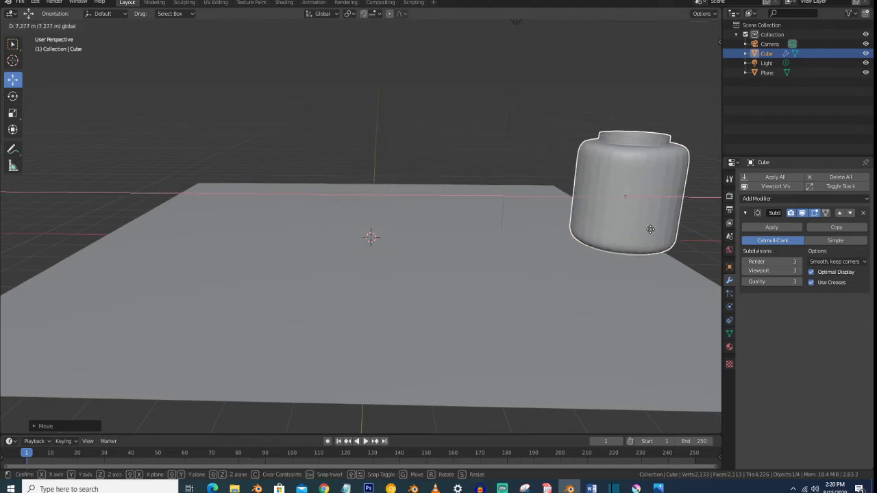
left_click(398, 230)
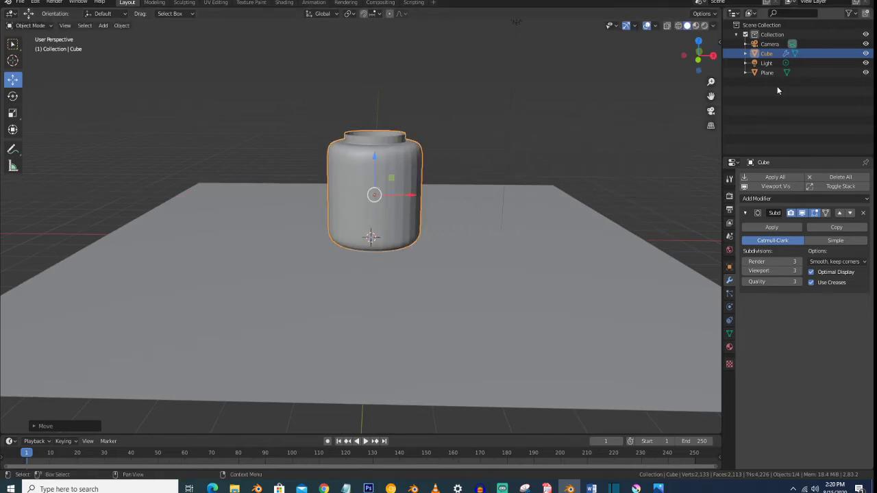
Hide the jar and add a new cube raised about 1.4 m along the Z axis
left_click(865, 53)
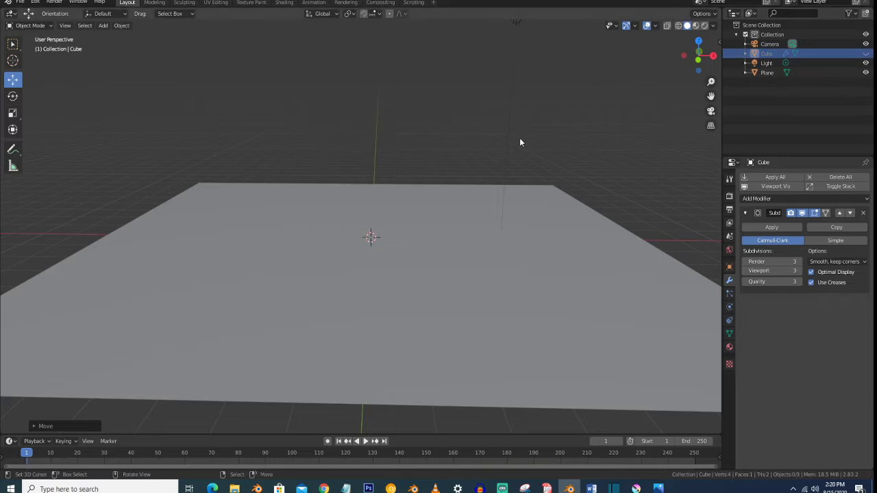
key("shift+a")
mouse_move(397, 172)
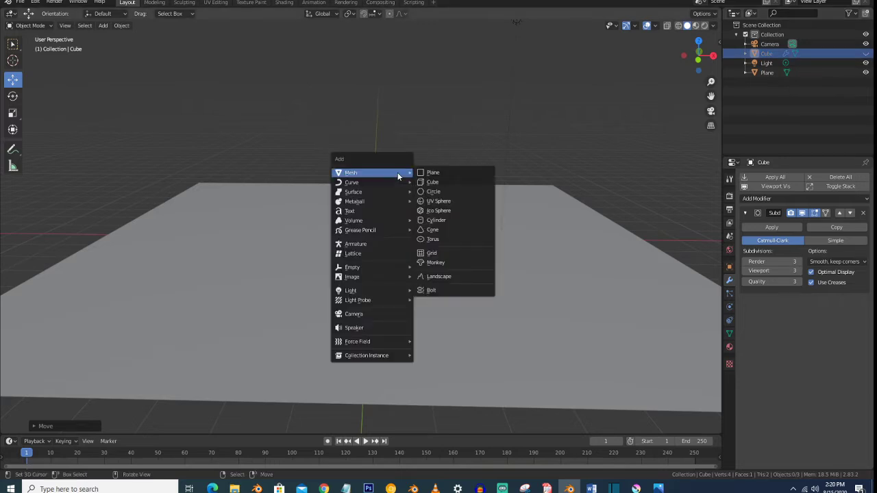
left_click(433, 181)
key("g")
key("z")
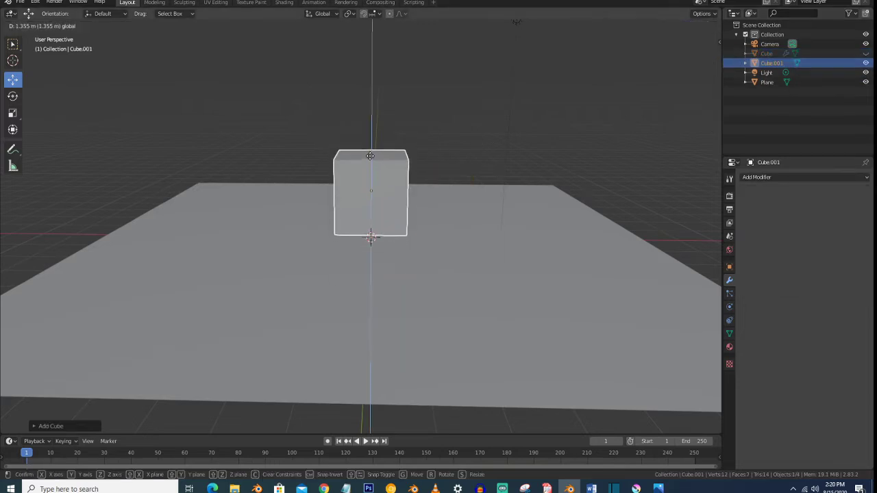
left_click(369, 156)
Add a Subdivision Surface modifier to the new cube, set its viewport subdivisions to 2, and apply it
left_click(767, 179)
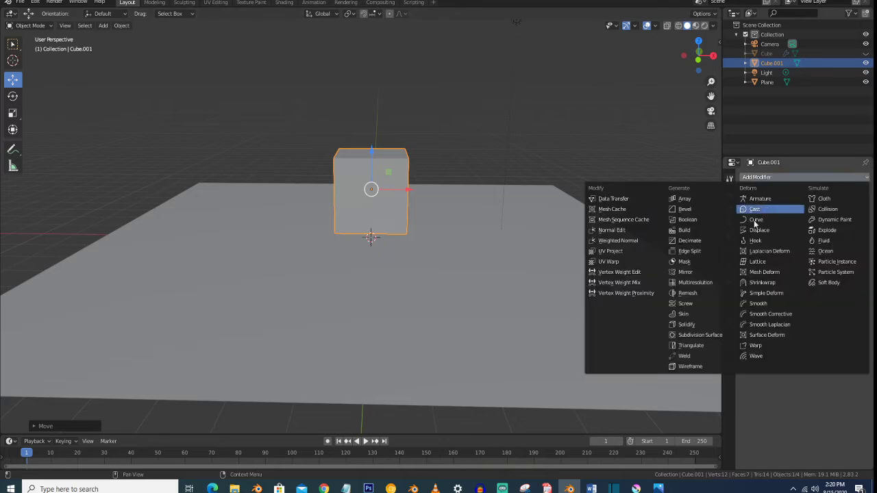
left_click(699, 335)
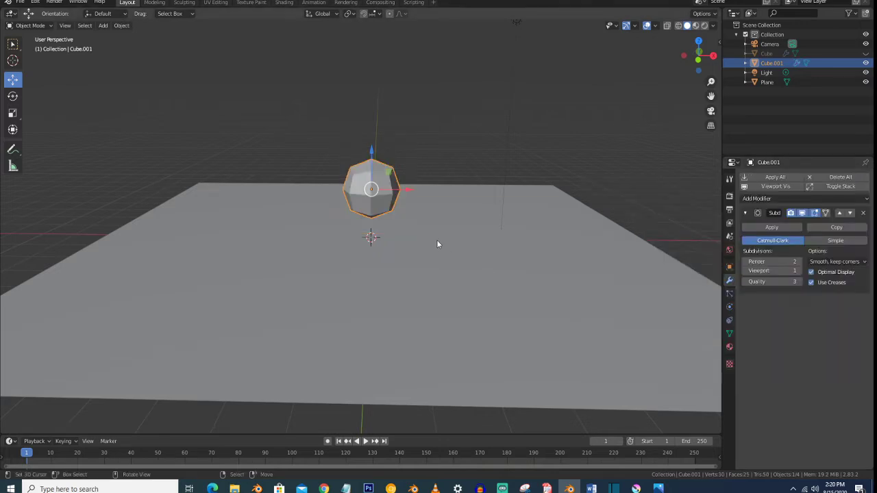
scroll(437, 237, "up", 2)
scroll(437, 238, "down", 2)
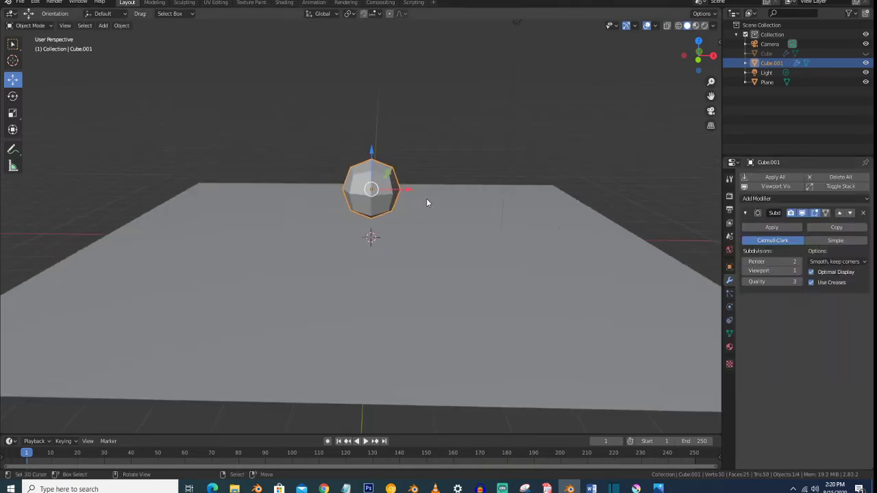
left_click(800, 271)
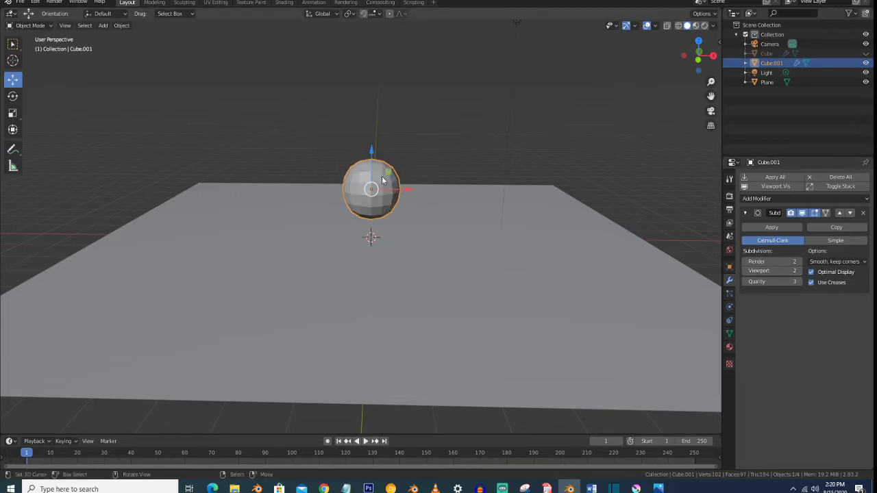
left_click(772, 227)
Shade the rounded cube smooth and raise it higher above the plane along the Z axis
right_click(429, 188)
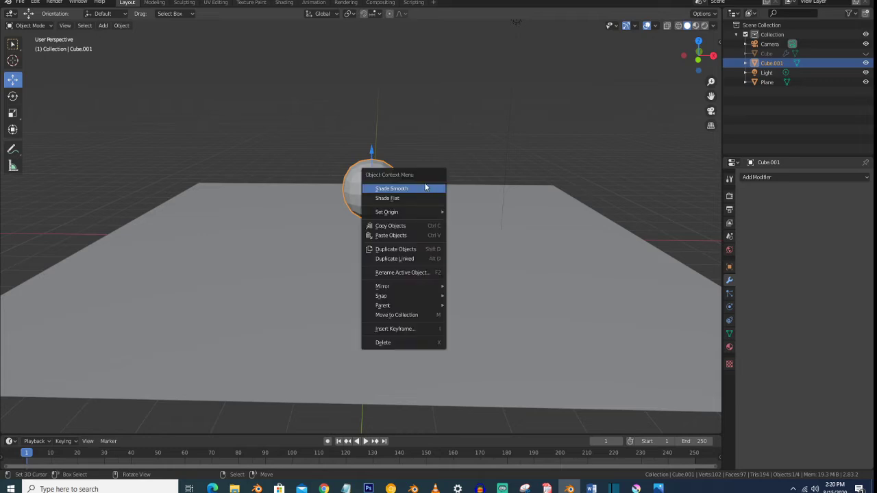
left_click(423, 189)
scroll(378, 189, "up", 2)
scroll(377, 188, "down", 3)
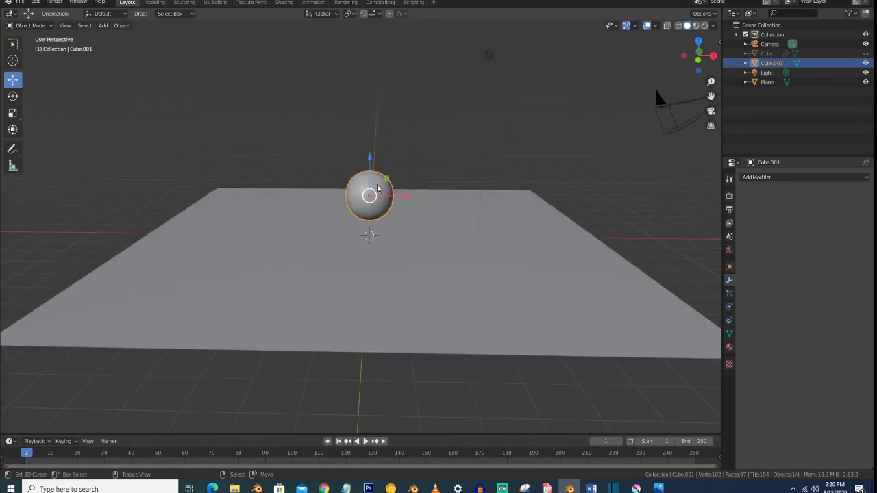
left_click_drag(369, 161, 370, 79)
Enable Collision physics on the ground plane and Soft Body physics on the ball
left_click(406, 269)
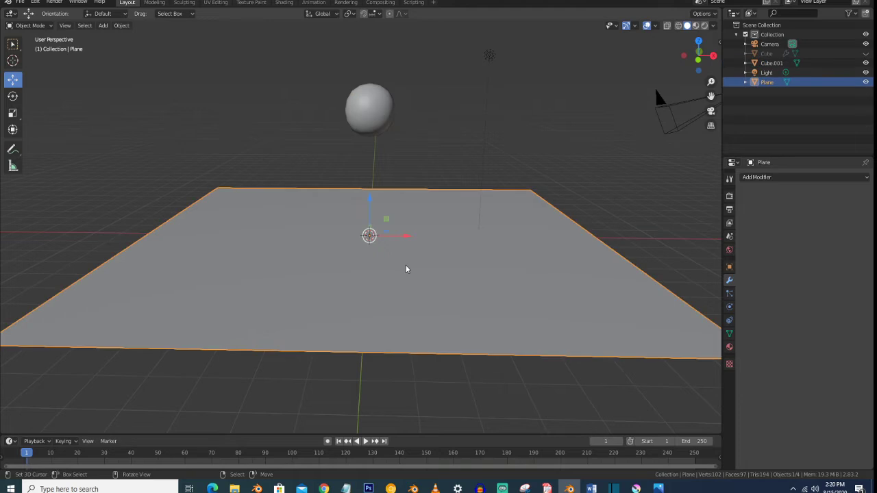
left_click(730, 307)
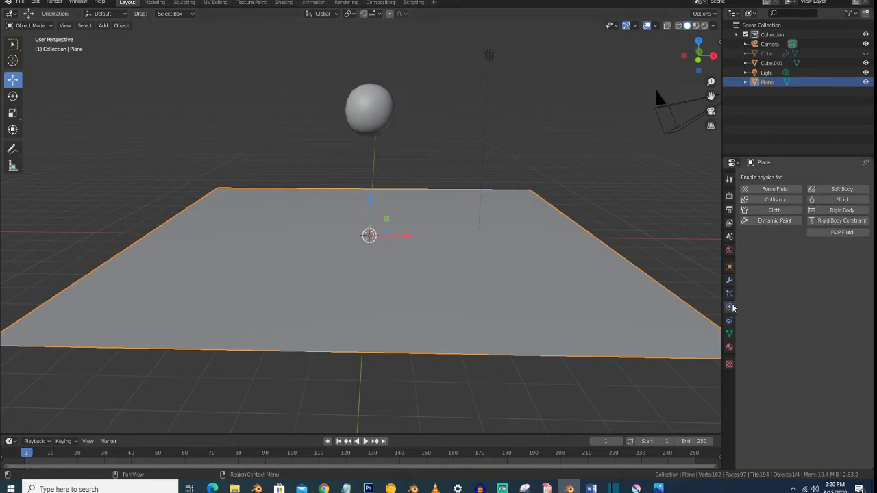
left_click(766, 200)
left_click(378, 129)
left_click(839, 189)
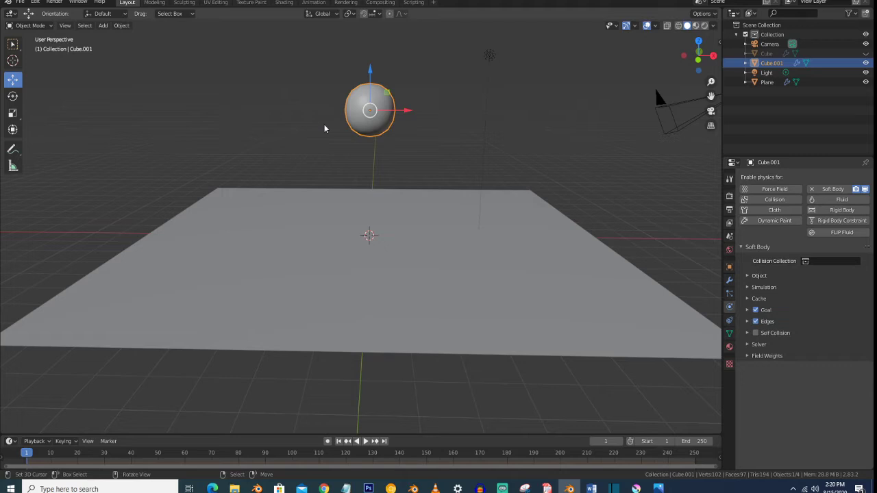
key("shift+a")
mouse_move(372, 135)
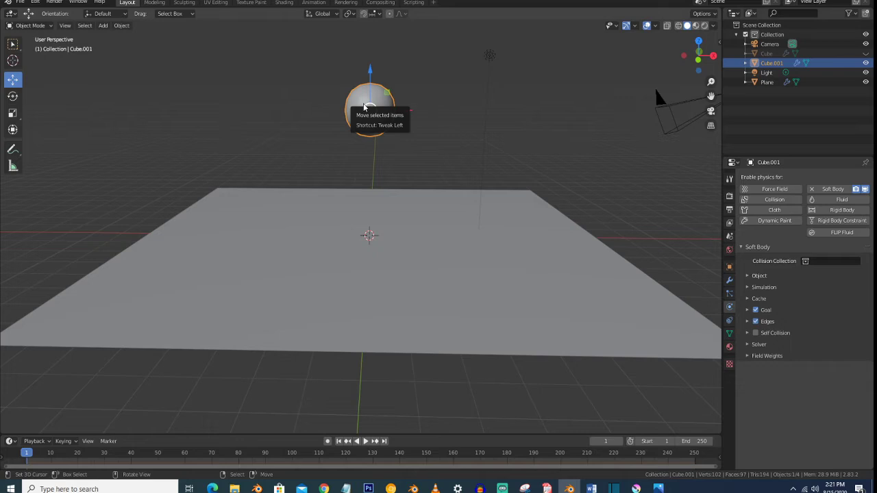
scroll(385, 127, "down", 2)
scroll(384, 127, "up", 2)
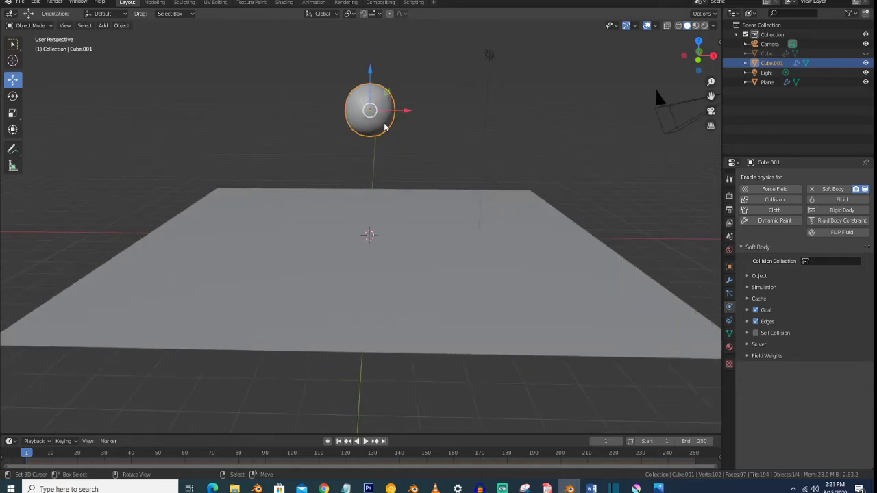
scroll(389, 126, "down", 1)
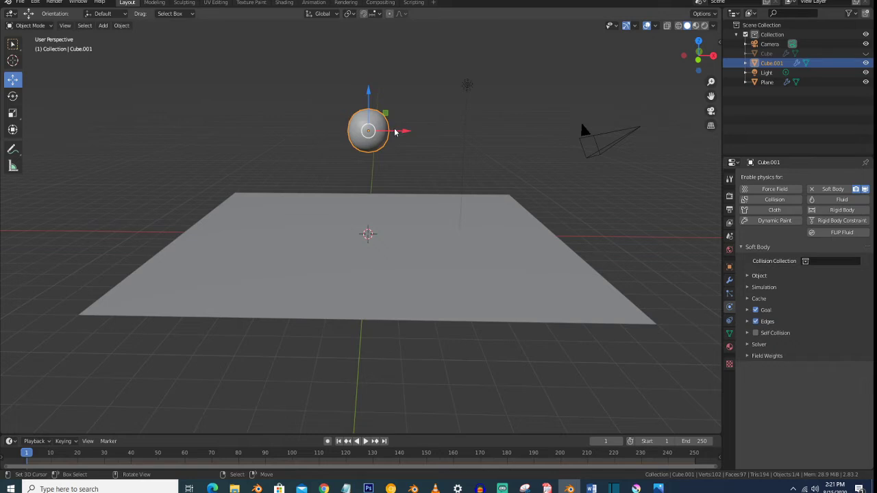
middle_click_drag(398, 134, 398, 132)
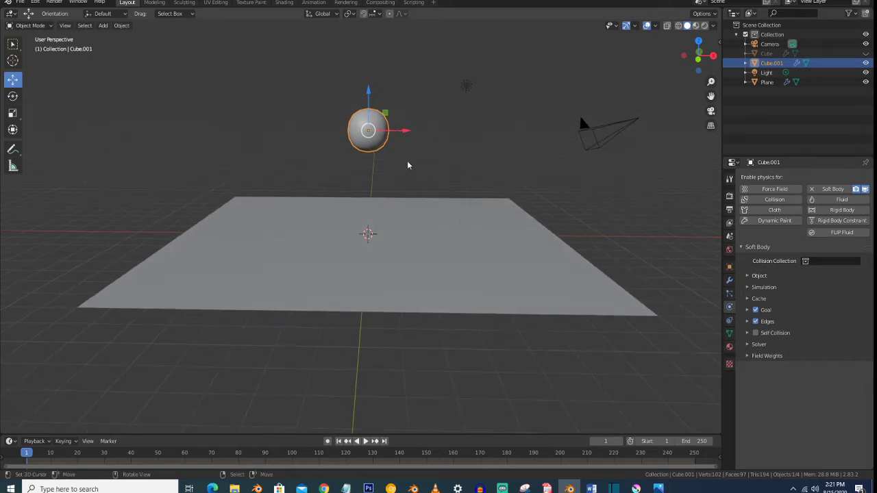
scroll(406, 163, "up", 1)
scroll(407, 163, "down", 1)
scroll(407, 163, "up", 2)
scroll(406, 164, "down", 1)
Play the soft body simulation with its default settings and return to frame 1
key("space")
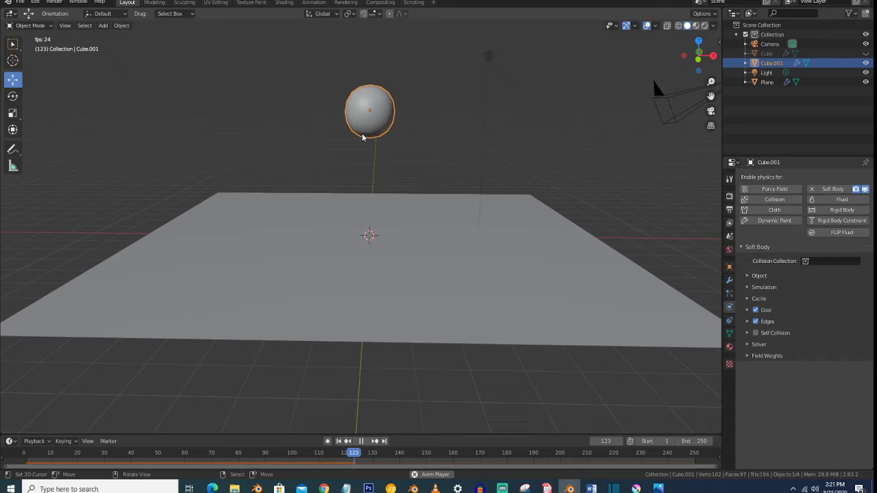
key("space")
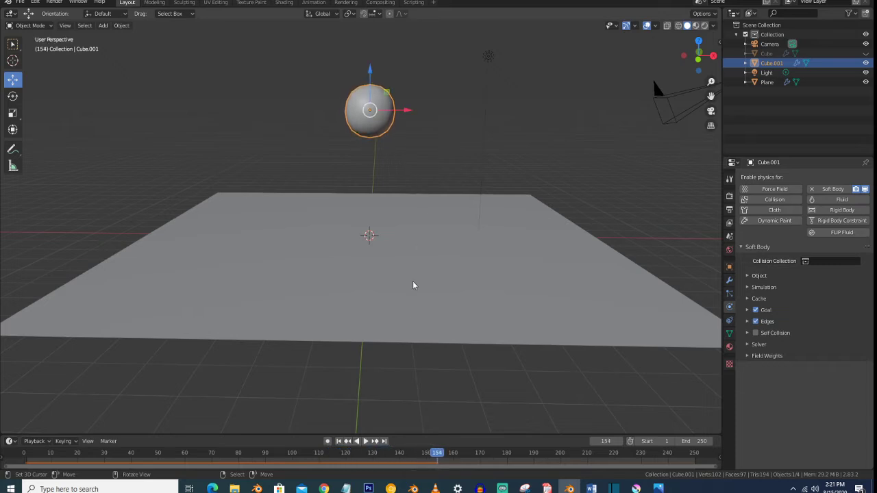
left_click(338, 441)
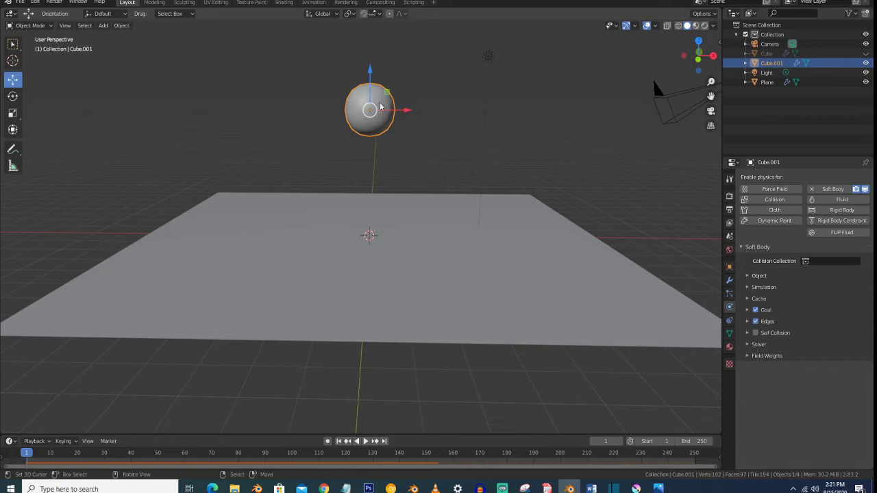
Disable the Goal option in the ball's soft body settings
mouse_move(384, 104)
middle_mouse_down()
mouse_move(380, 120)
mouse_move(376, 107)
middle_mouse_up()
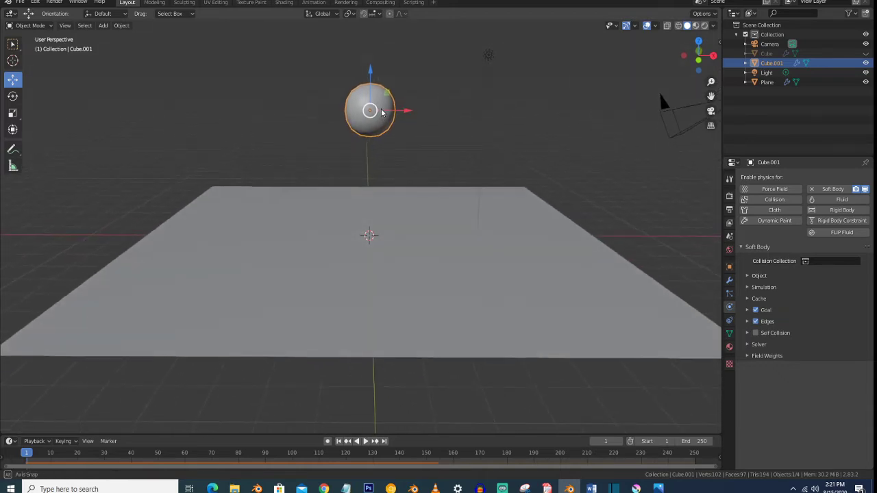
left_click(755, 310)
left_click(747, 310)
left_click(747, 310)
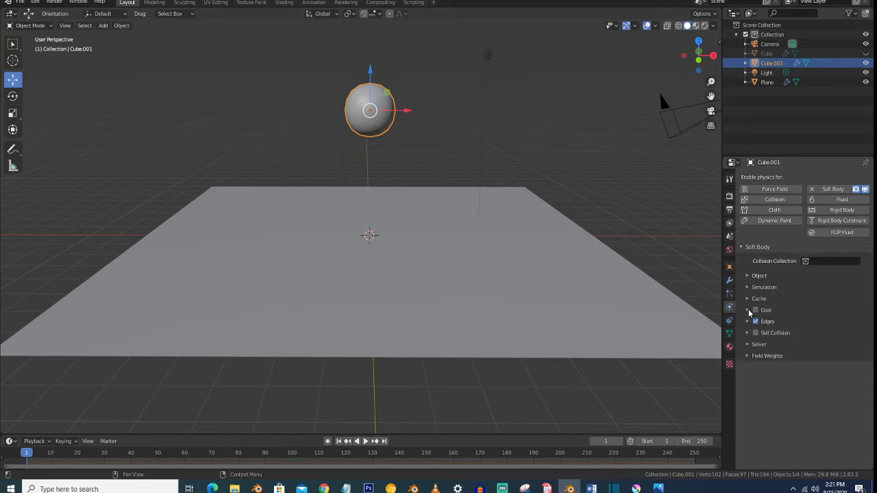
Set the Pull and Push values of the ball's soft body edges to 0.6
left_click(748, 321)
scroll(750, 322, "down", 1)
scroll(750, 323, "down", 1)
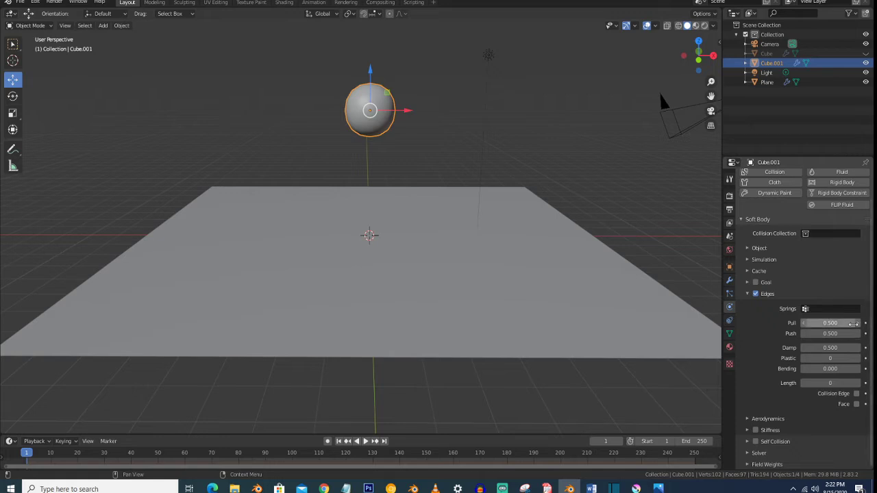
left_click(857, 326)
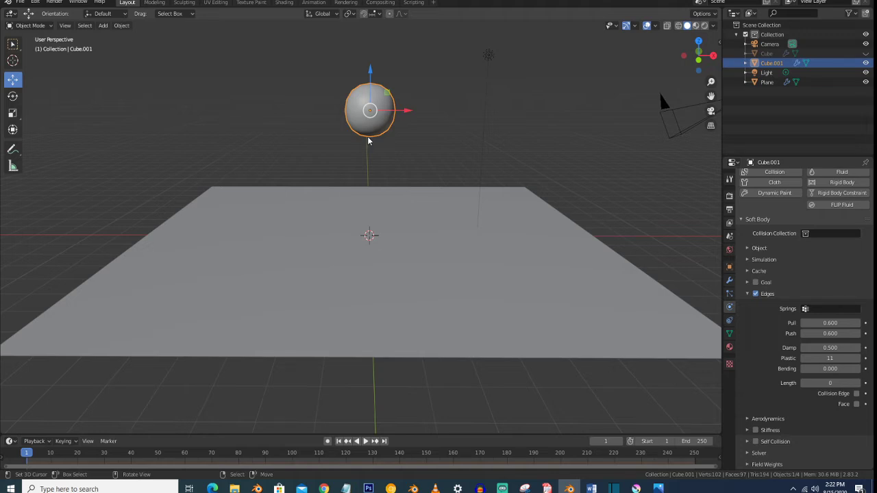
Set the Plastic and Bending values of the ball's soft body edges to 0
double_click(829, 359)
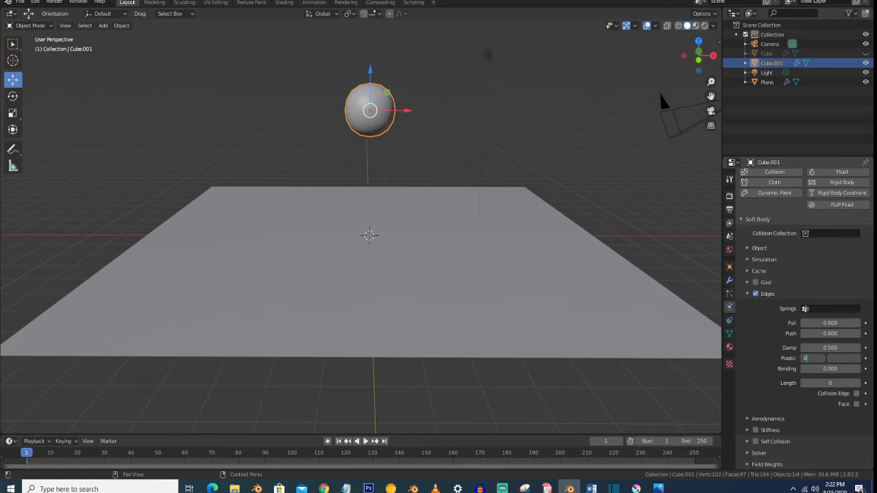
key("Return")
double_click(831, 369)
key("Return")
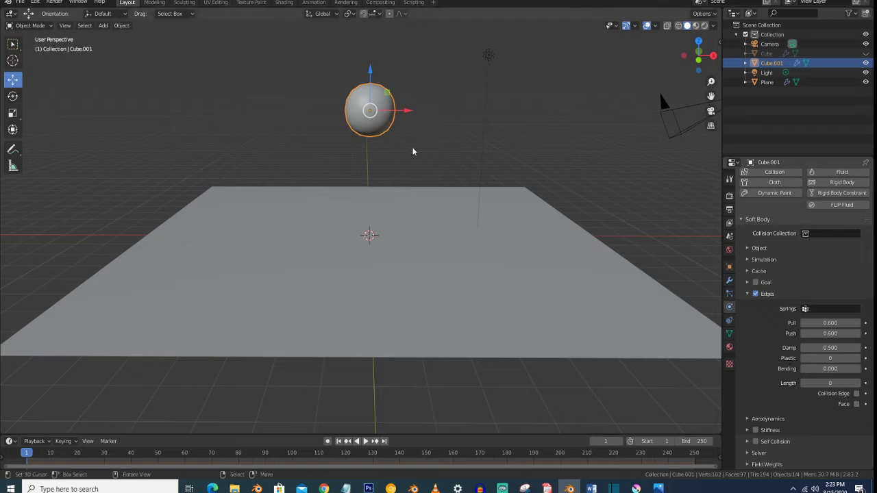
Play the simulation to see how the ball lands on the plane, and return to frame 1
key("space")
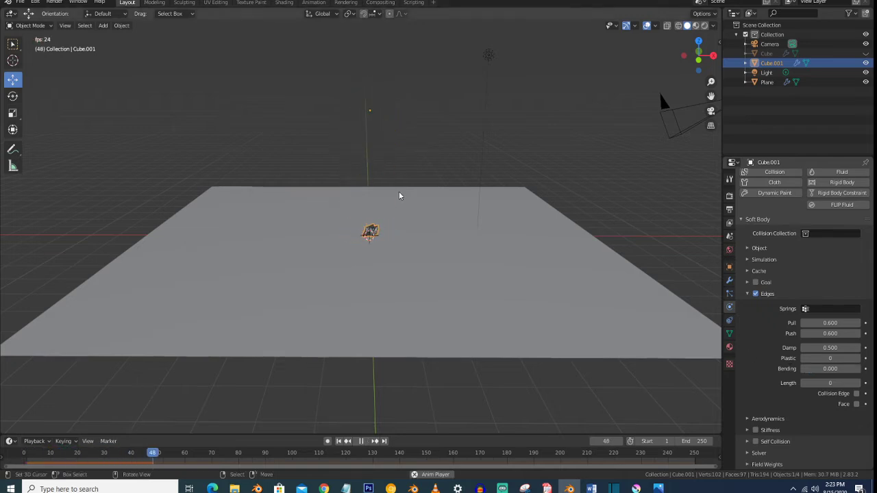
scroll(399, 192, "up", 2)
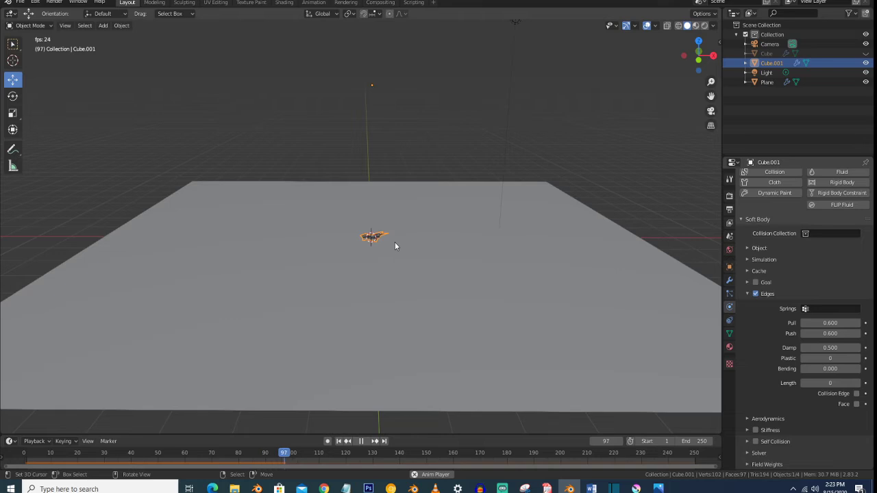
key("space")
left_click(339, 441)
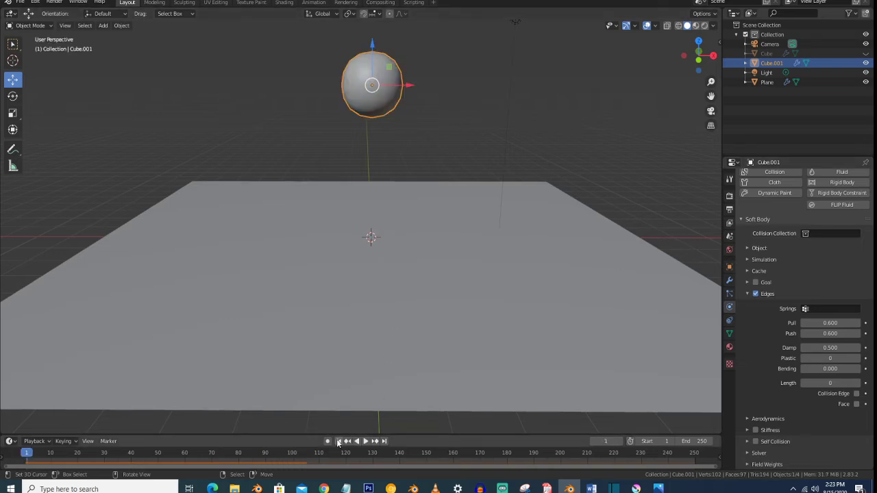
Set the Bending value of the ball's soft body edges to 1 and play the simulation again
left_click(835, 368)
type("0.0")
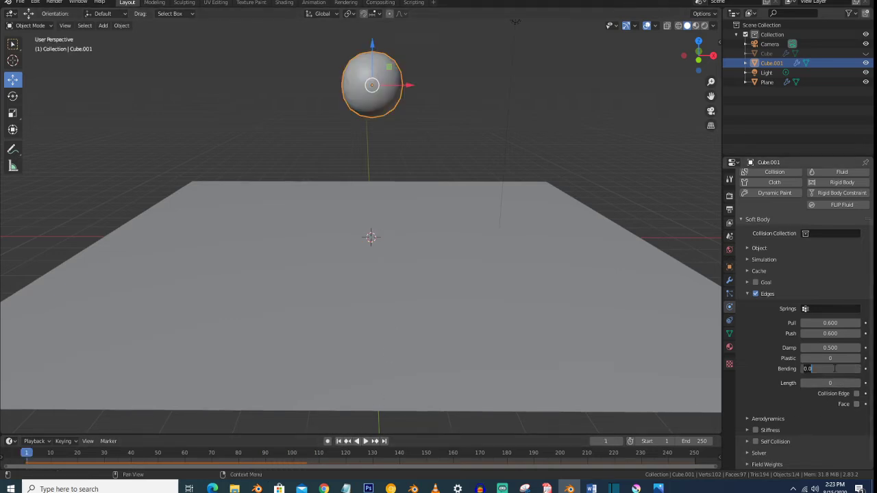
key("Return")
key("space")
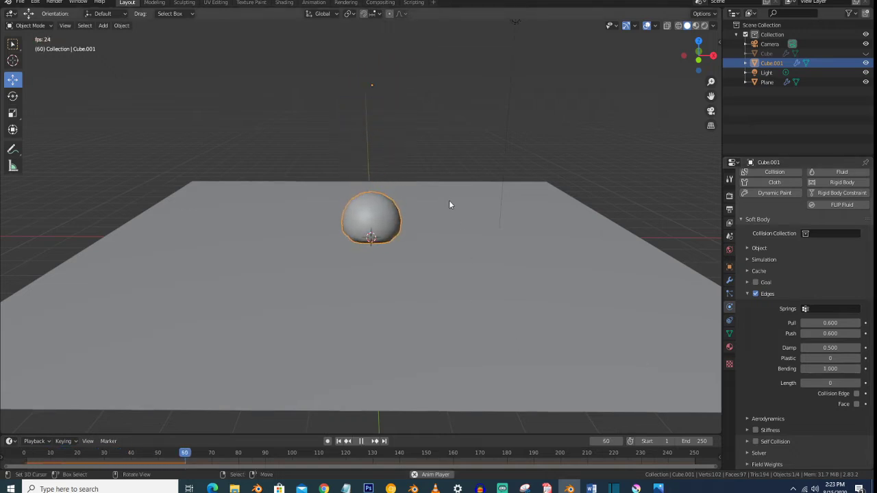
key("space")
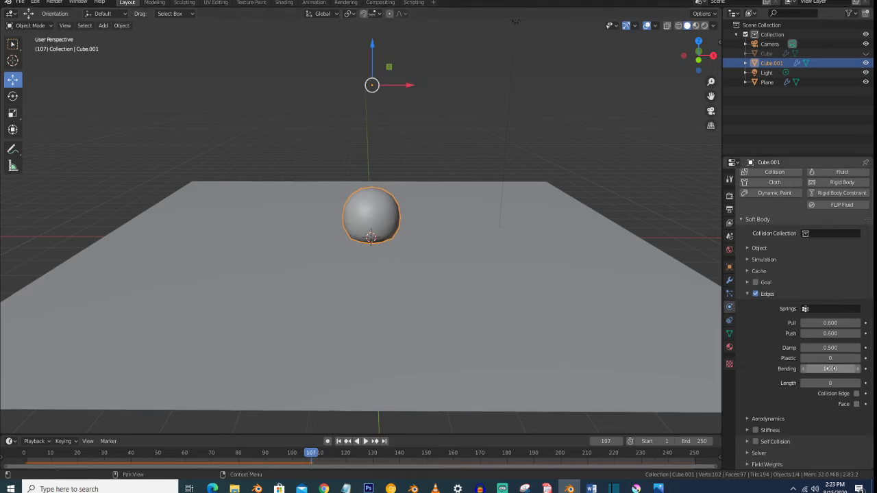
Enable Self Collision for the ball's soft body and check its Solver settings
left_click(756, 442)
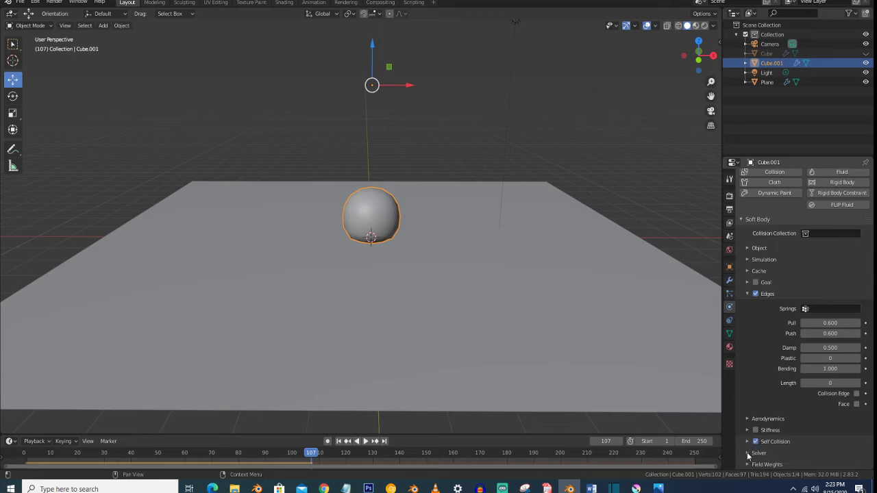
left_click(747, 453)
scroll(748, 456, "down", 3)
left_click(748, 347)
left_click(748, 348)
scroll(747, 351, "up", 4)
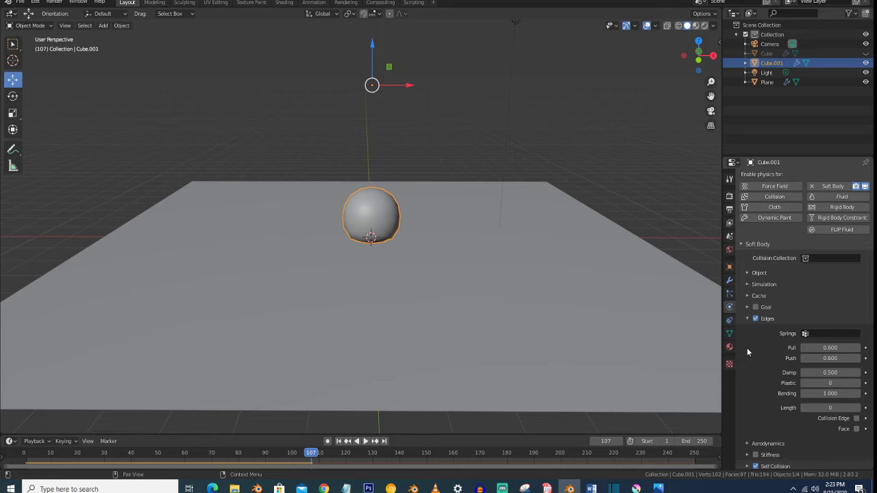
scroll(747, 347, "up", 1)
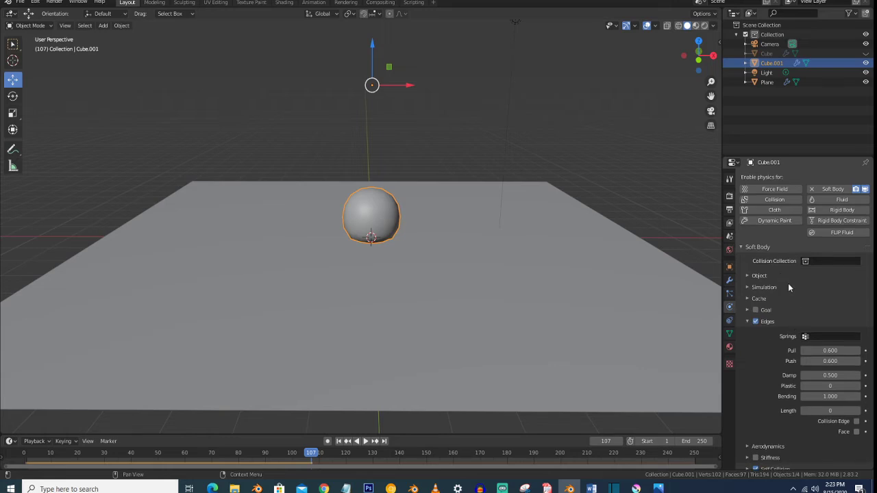
Review the Object and Cache settings of the ball's soft body
left_click(757, 276)
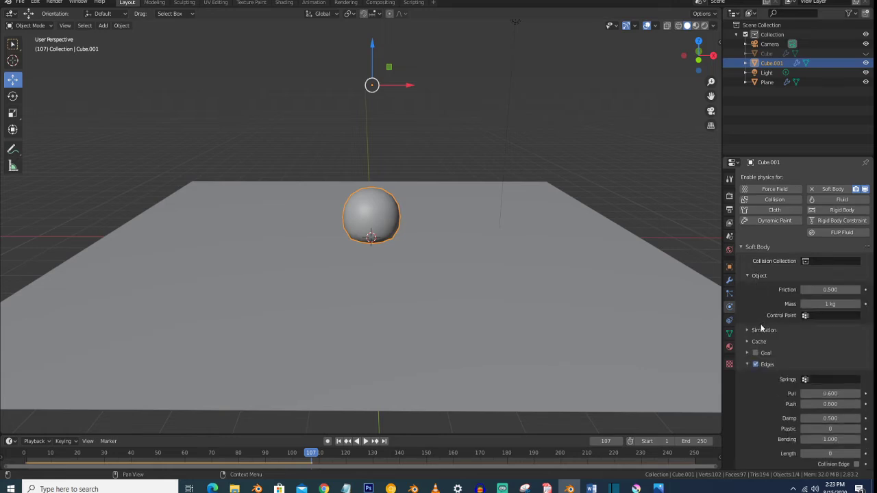
scroll(380, 209, "down", 2)
scroll(380, 209, "up", 2)
scroll(380, 209, "down", 1)
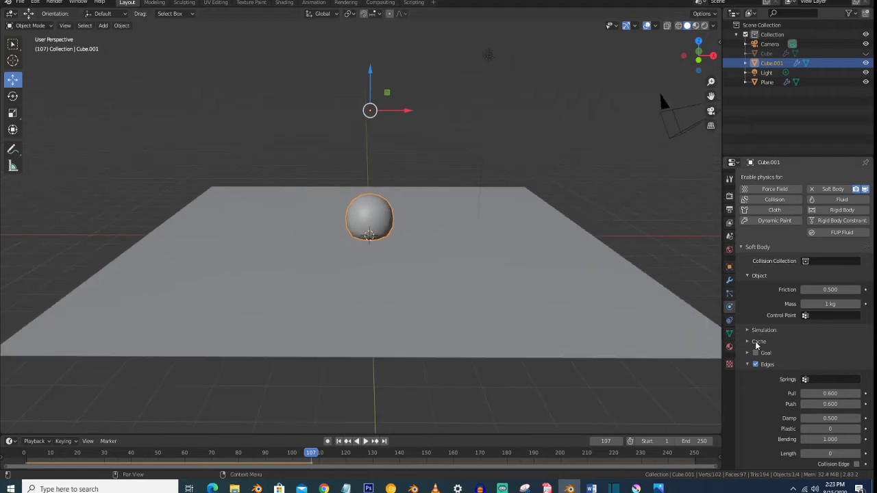
left_click(750, 343)
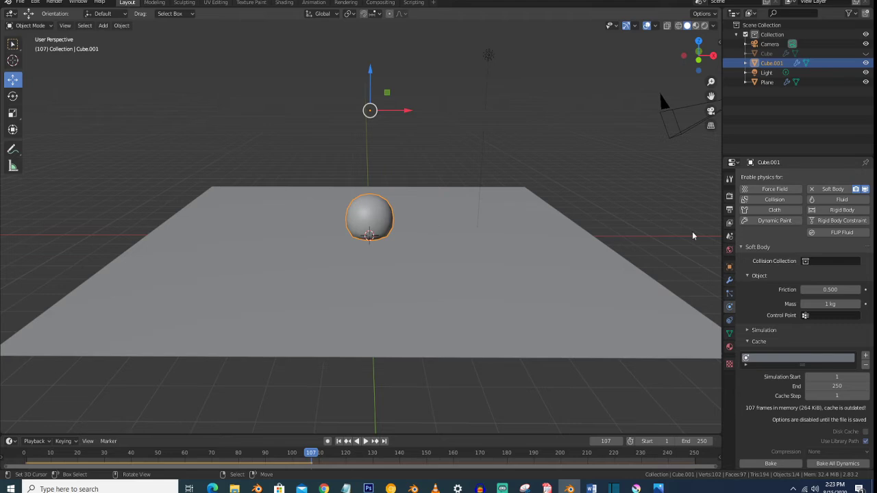
Unhide the jar and add a Solidify modifier to it
left_click(867, 54)
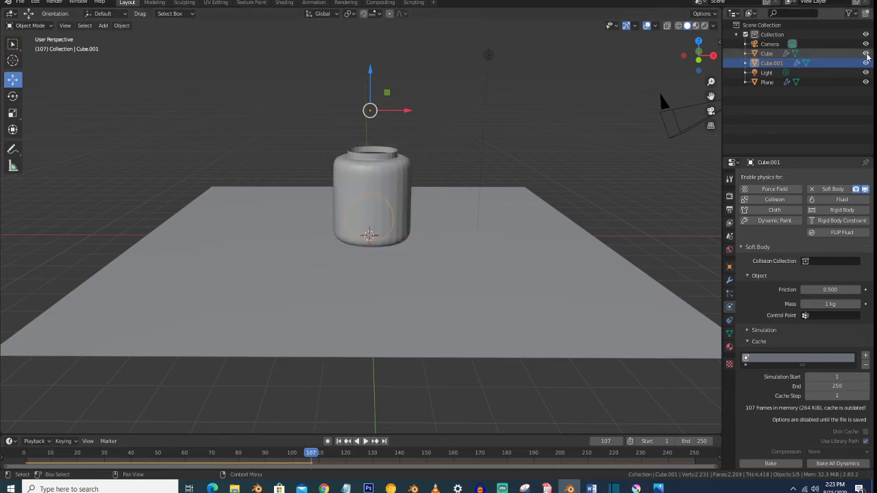
left_click(373, 180)
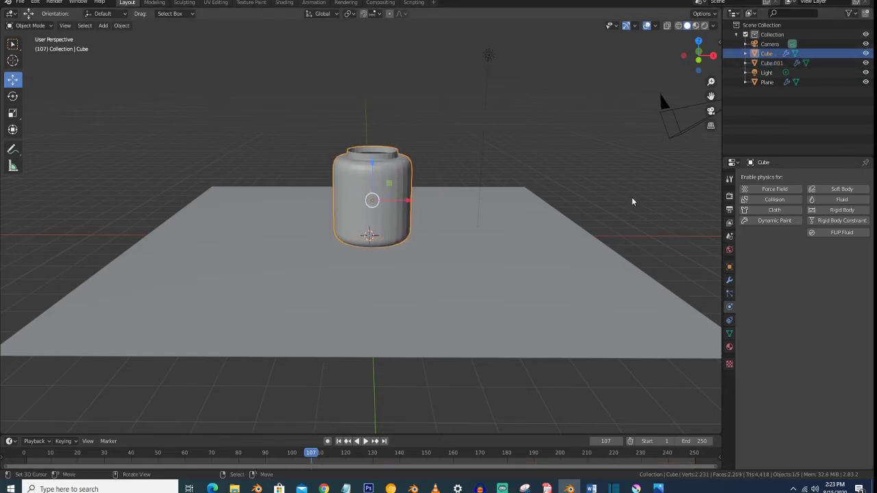
left_click(728, 280)
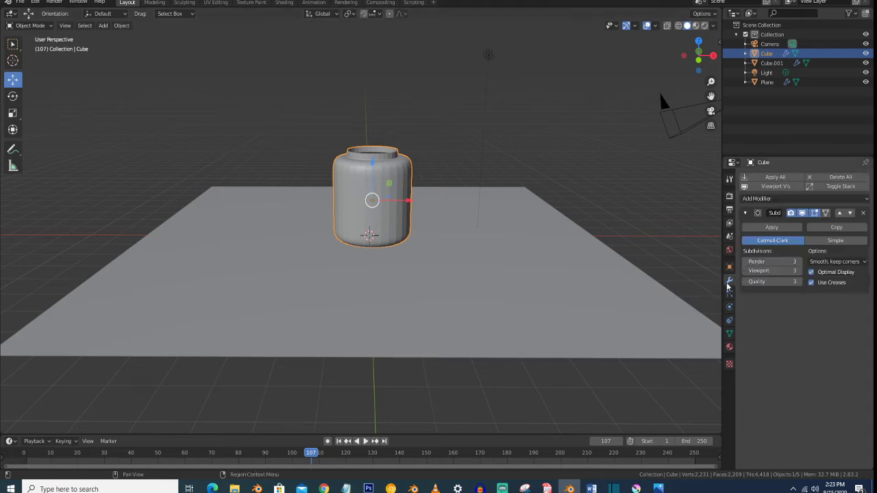
left_click(775, 200)
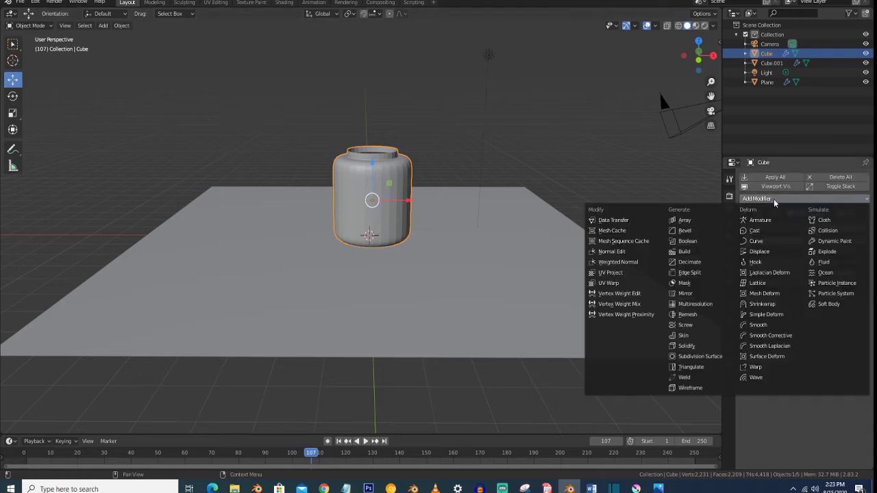
left_click(702, 350)
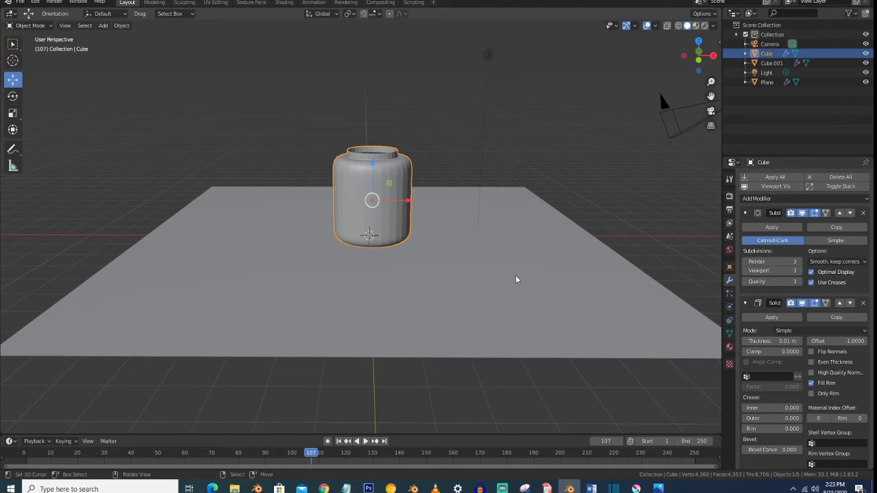
Show the scene in wireframe shading and set the jar's Solidify thickness to 0.08 m
left_click(745, 213)
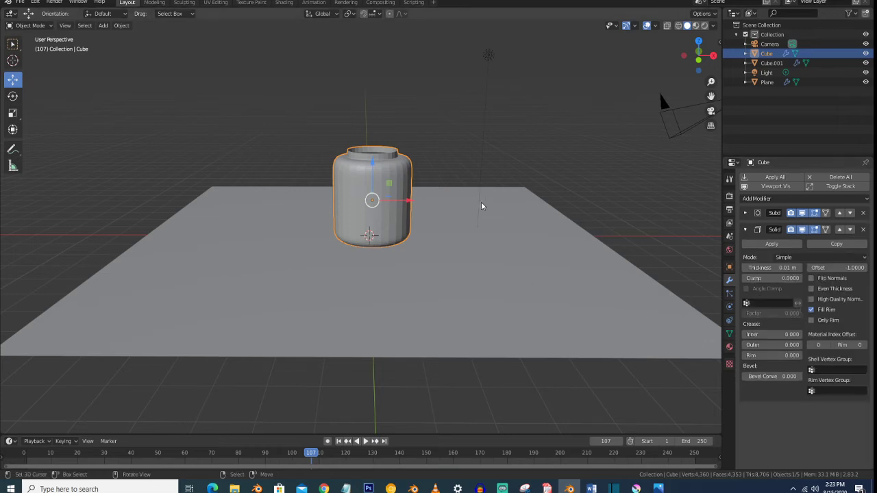
key("z")
left_click(404, 200)
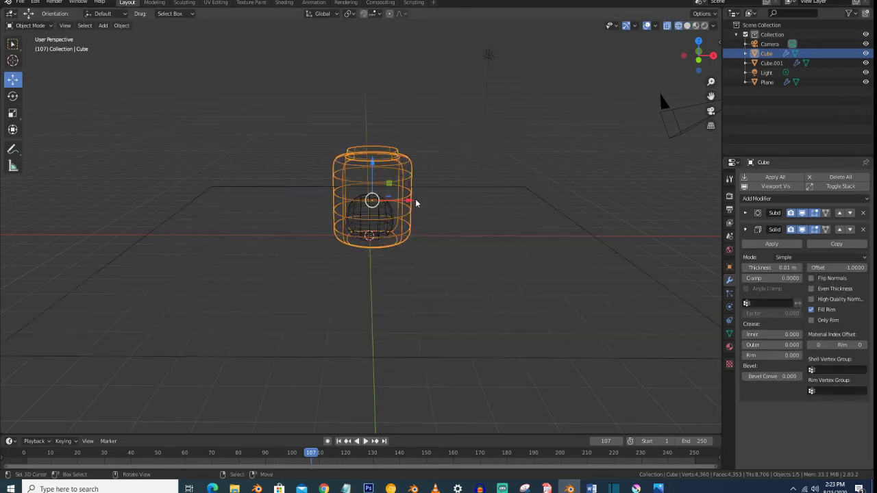
scroll(386, 203, "up", 2)
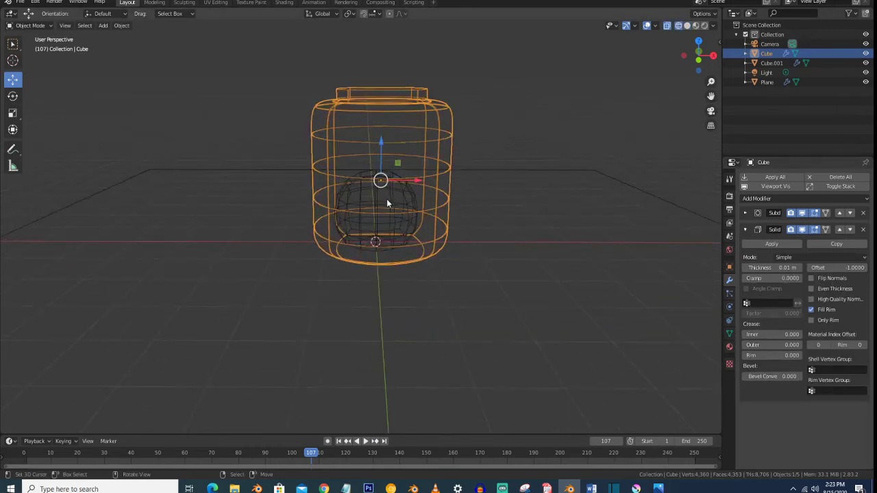
left_click(799, 268)
left_click(800, 268)
left_click(799, 268)
left_click(799, 268)
left_click(799, 268)
left_click(799, 268)
left_click(797, 268)
In front view, scale the jar up by about 1.3, raise it onto the plane, and widen it horizontally by about 1.1
key("KP_1")
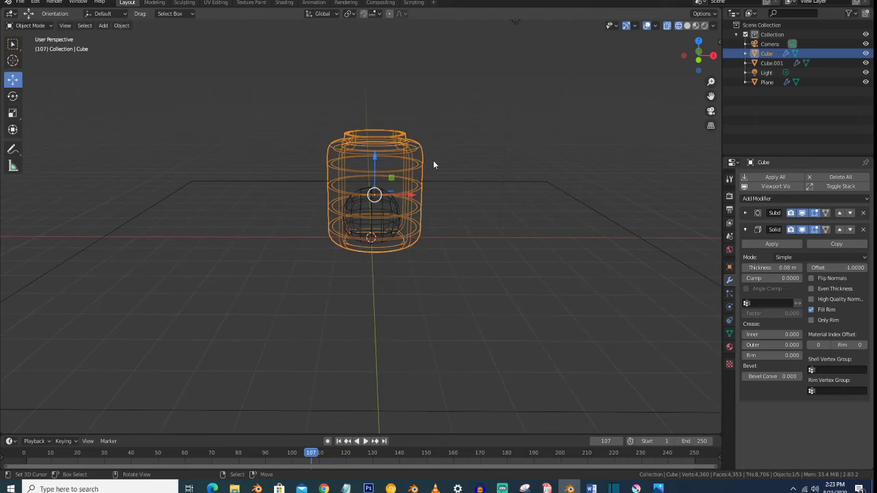
key("s")
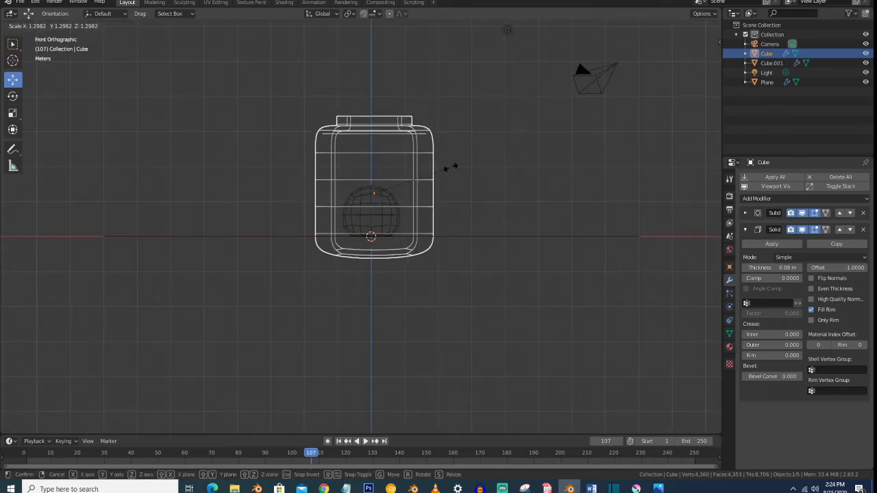
left_click(453, 170)
key("g")
left_click(377, 145)
key("s")
key("shift+z")
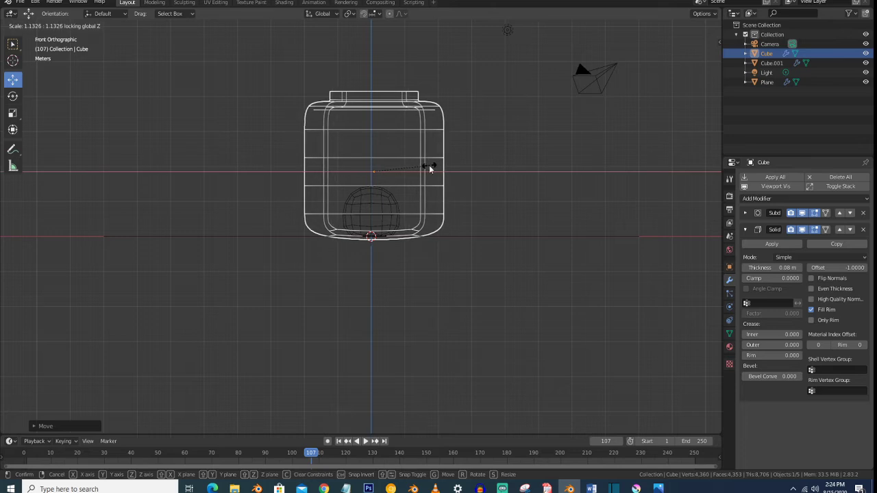
left_click(425, 168)
Select the ball, return to the first frame, and scale it down to about 0.65 to fit the jar's opening
left_click(381, 199)
scroll(372, 179, "down", 2)
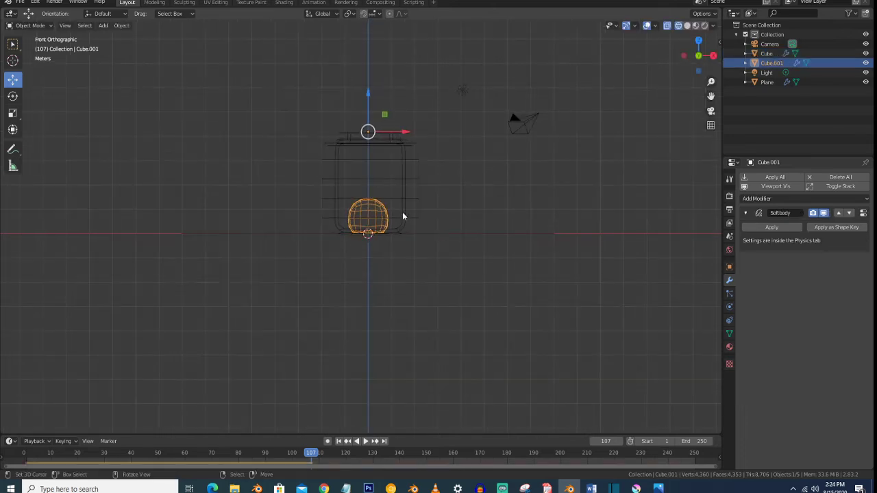
key("s")
left_click(454, 223)
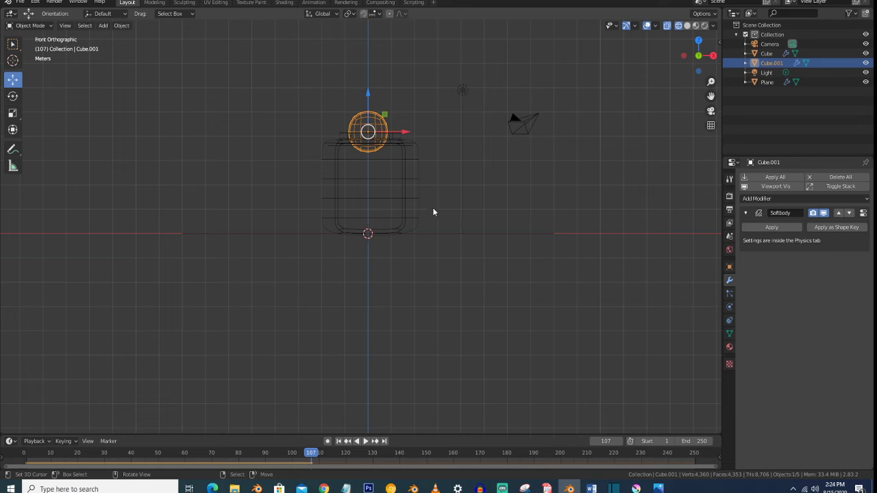
left_click(339, 441)
key("s")
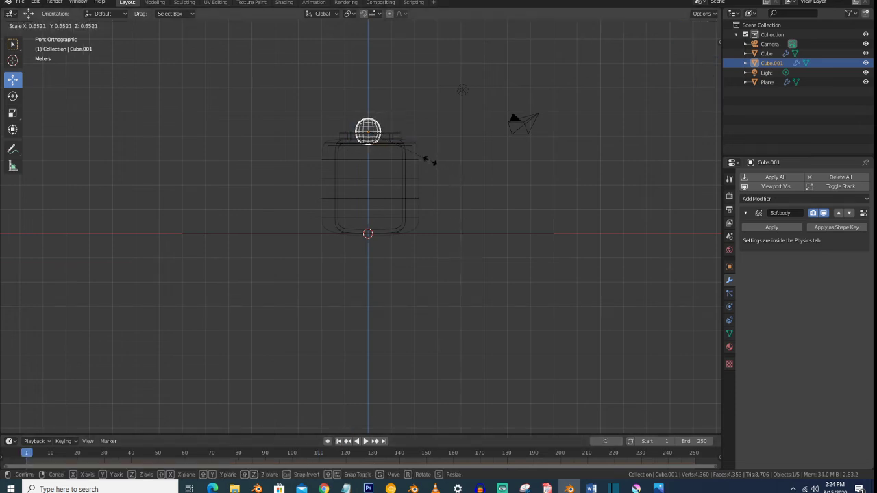
left_click(428, 164)
Switch back to solid shading and raise the ball well above the jar's opening
middle_click_drag(390, 149, 384, 183)
key("z")
left_click(430, 184)
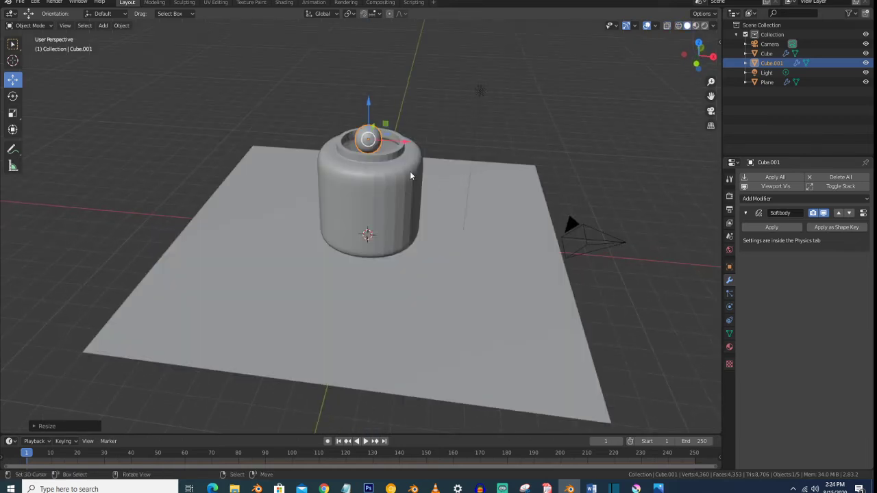
key("KP_1")
middle_click_drag(403, 152, 395, 233)
scroll(400, 167, "up", 2)
left_click_drag(370, 135, 376, 64)
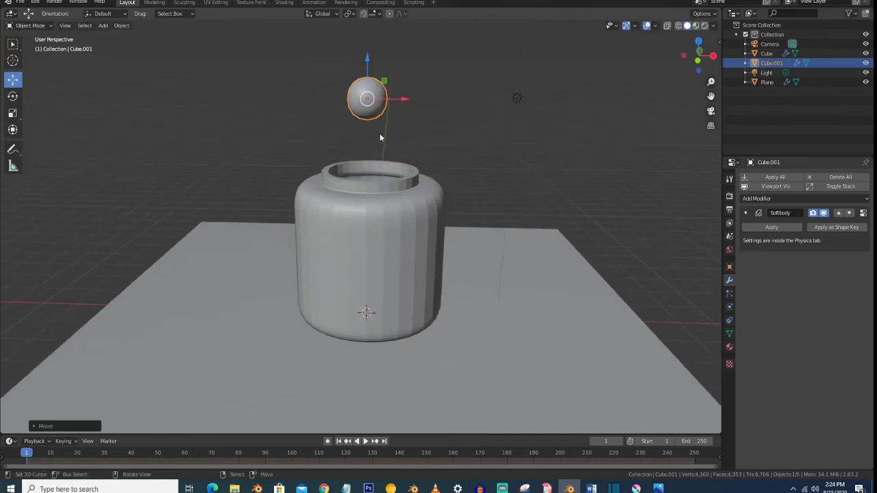
Collapse the jar's Solidify settings and enable Collision physics on the jar
left_click(381, 194)
left_click_drag(745, 213, 745, 228)
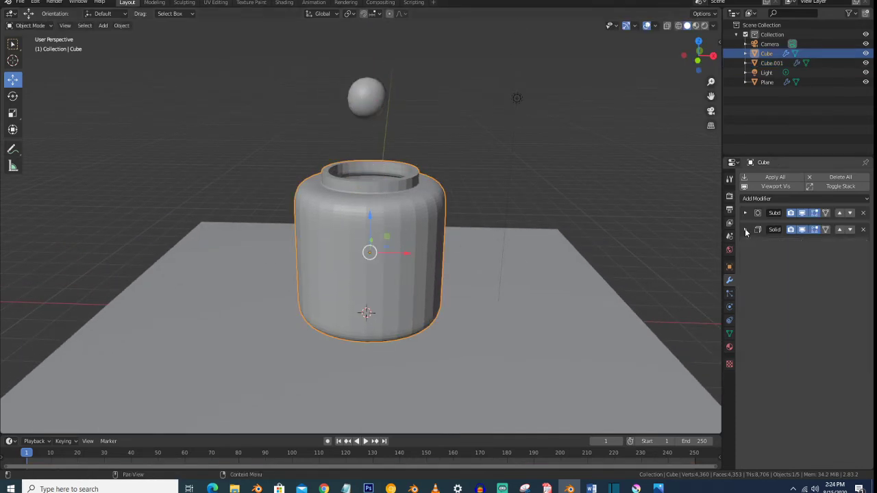
left_click(728, 306)
left_click(771, 199)
Play the simulation in a wireframe front view to check how the ball lands inside the jar, and stop it
scroll(421, 249, "down", 1)
mouse_move(421, 250)
middle_mouse_down()
mouse_move(427, 240)
mouse_move(397, 241)
middle_mouse_up()
key("z")
left_click(346, 241)
key("KP_1")
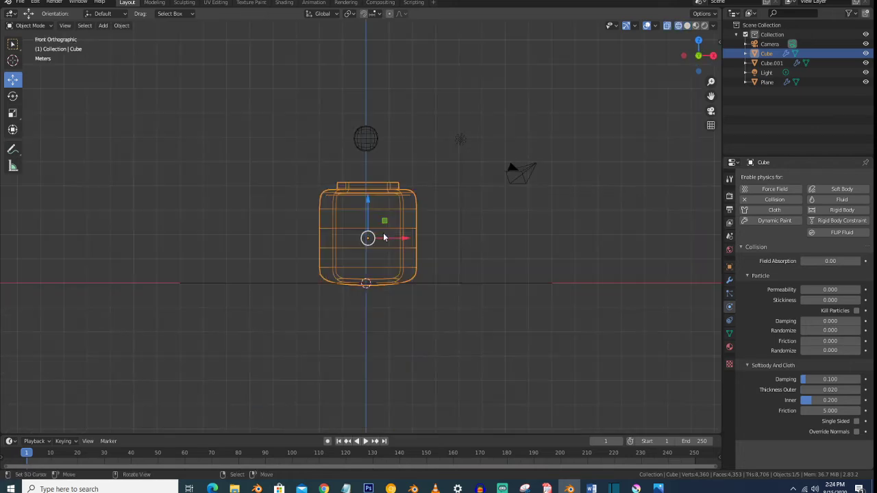
key("space")
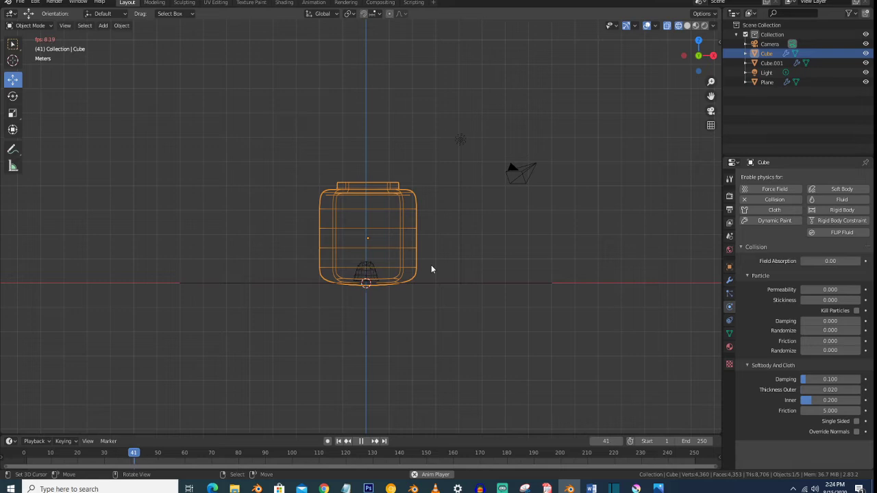
scroll(406, 278, "up", 2)
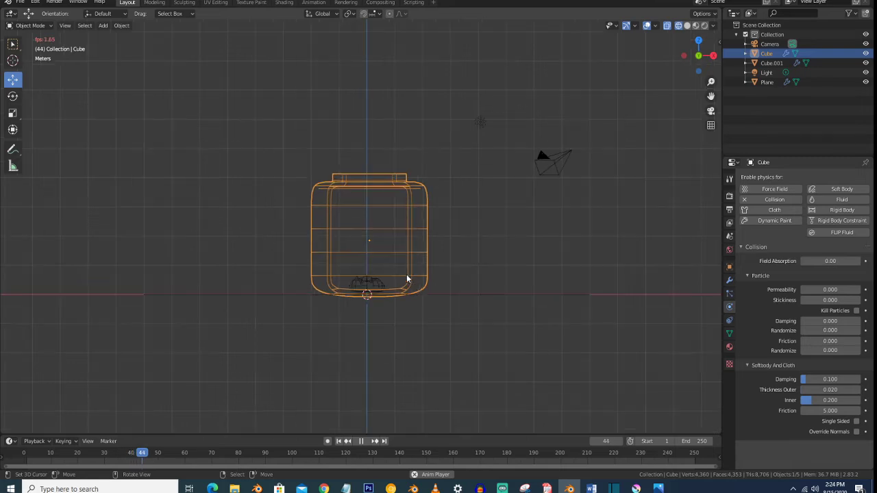
scroll(406, 278, "up", 2)
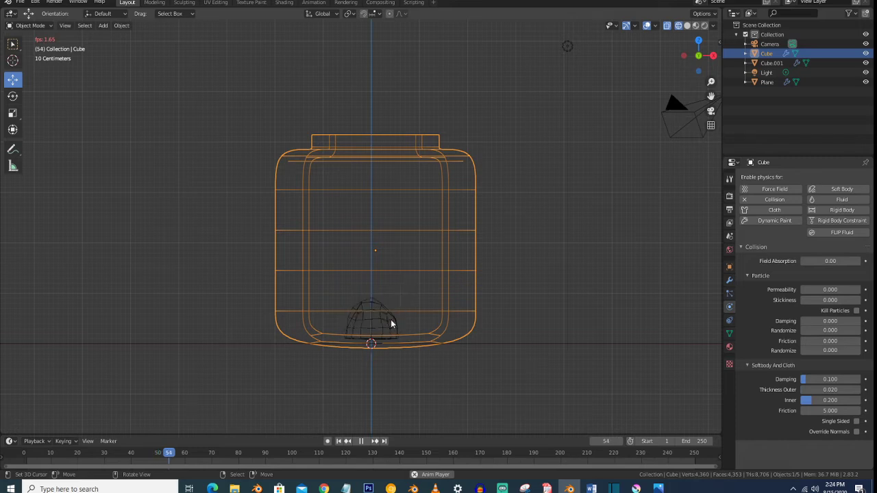
key("space")
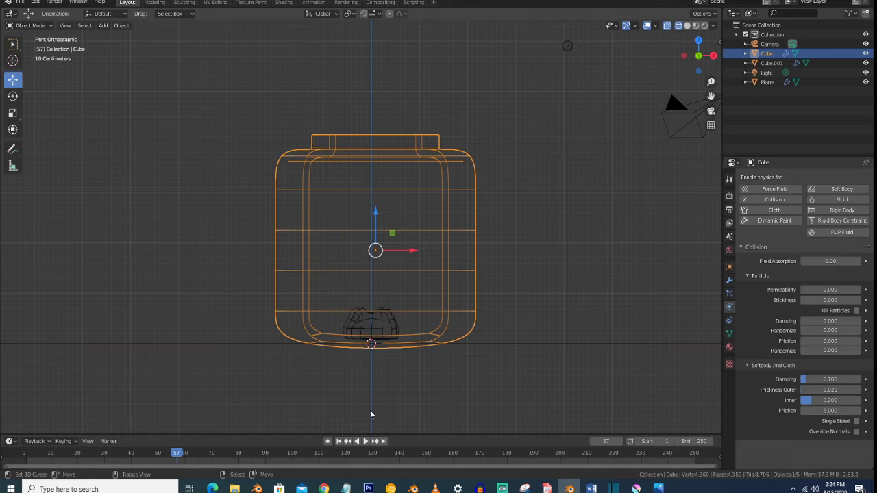
Return to the first frame, select the ball, and check its soft body Solver settings and the Bending value
key("shift+Left")
left_click(377, 67)
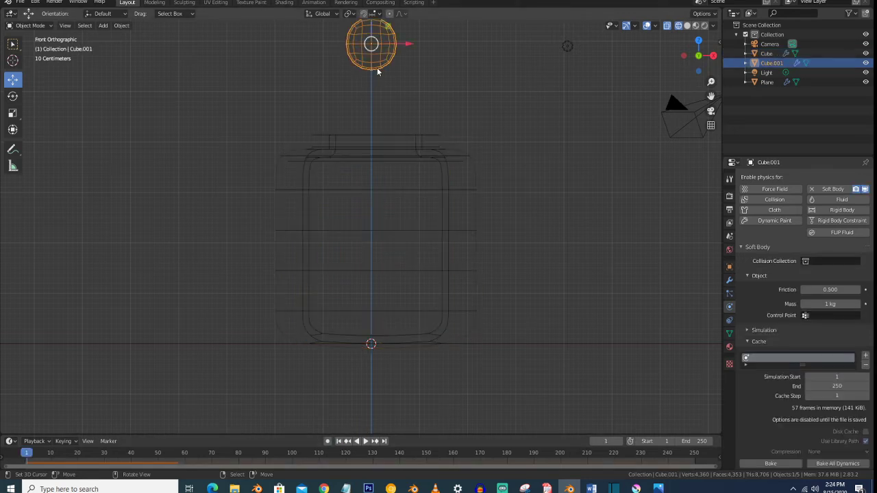
scroll(809, 329, "down", 5)
scroll(800, 326, "down", 7)
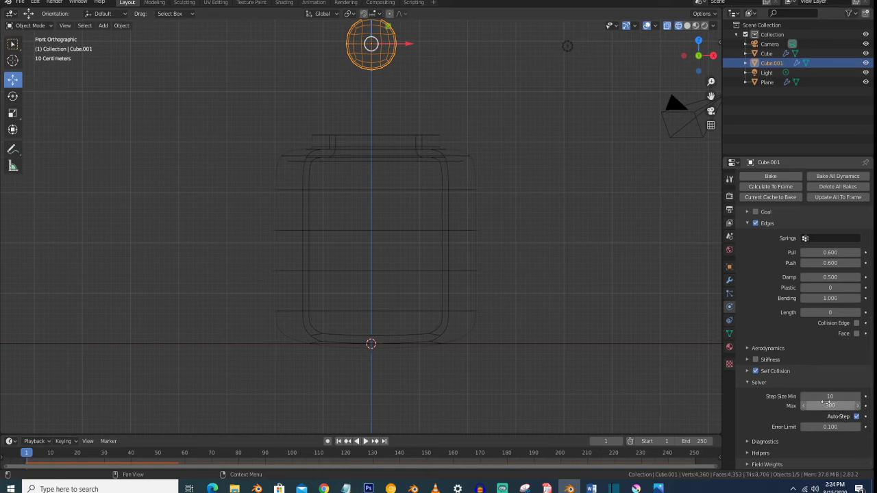
scroll(833, 342, "up", 2)
double_click(836, 336)
key("Return")
Set the end frame of both the ball's soft body cache and the scene timeline to 100
scroll(836, 340, "up", 7)
double_click(839, 269)
type("100")
key("Return")
double_click(684, 441)
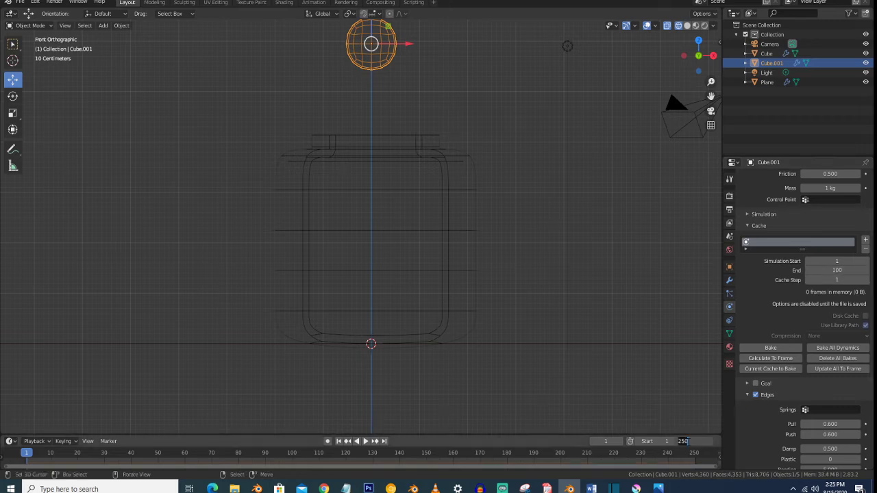
type("100")
key("Return")
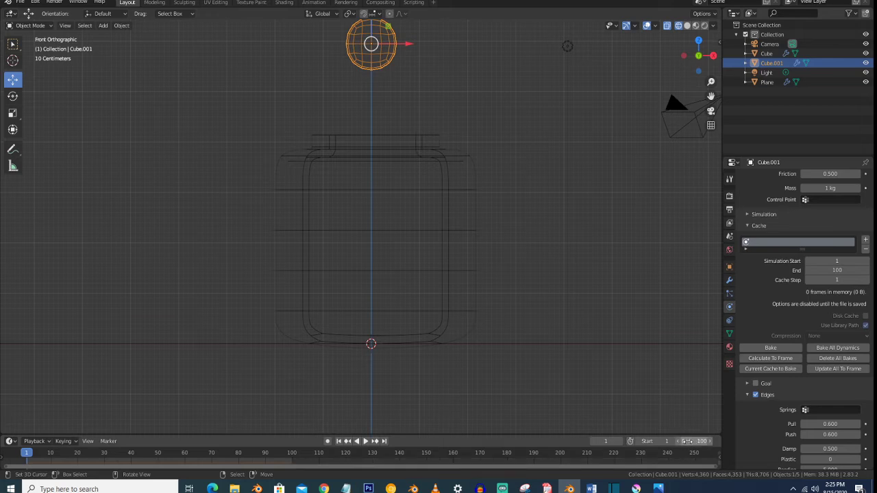
Replay the simulation in wireframe from a perspective view to examine the ball inside the jar, and return to the first frame
scroll(456, 330, "down", 2)
middle_click_drag(446, 252, 443, 254)
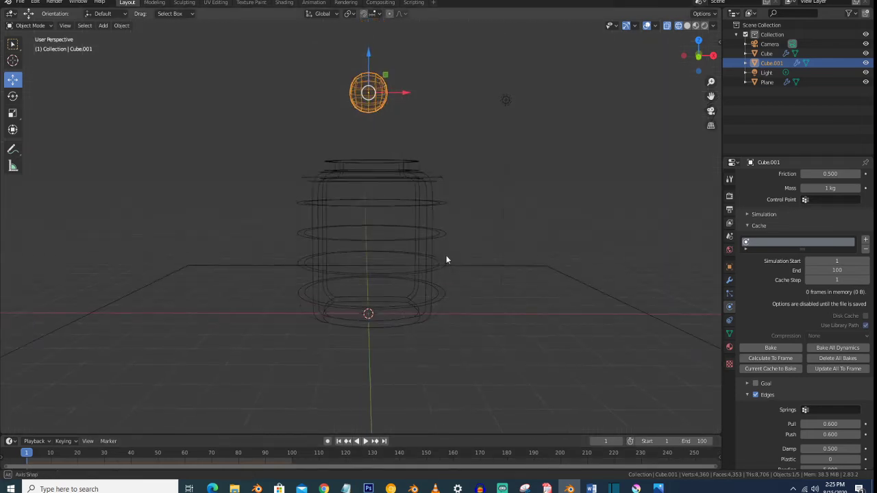
key("space")
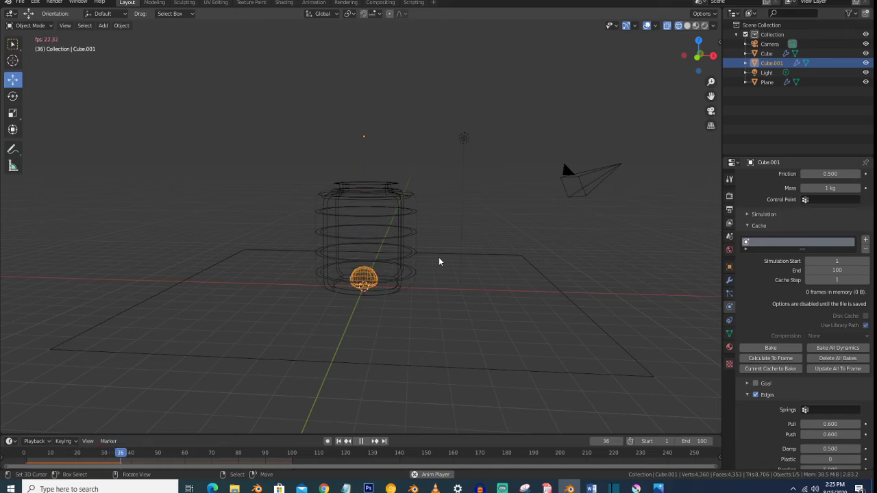
scroll(439, 261, "up", 1)
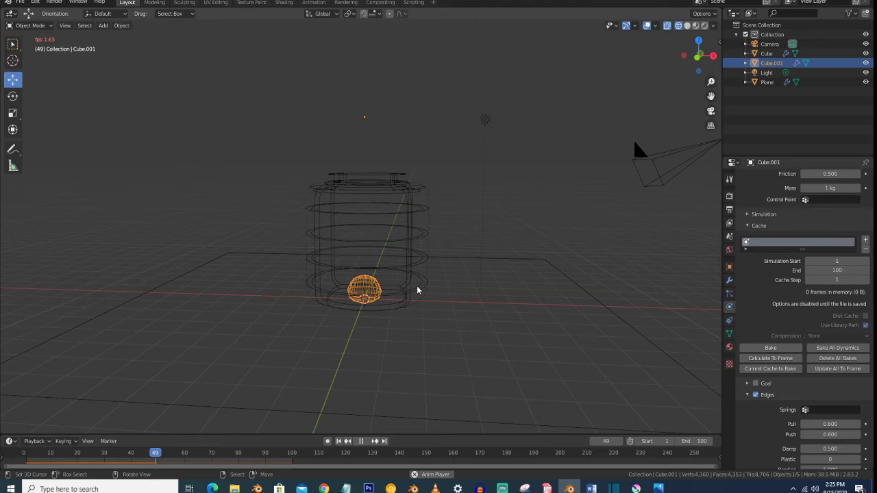
key("z")
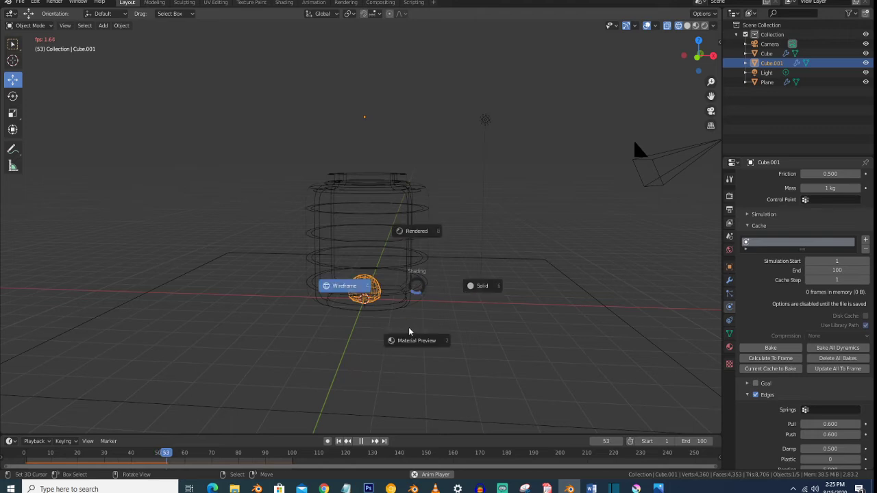
left_click(407, 286)
key("Escape")
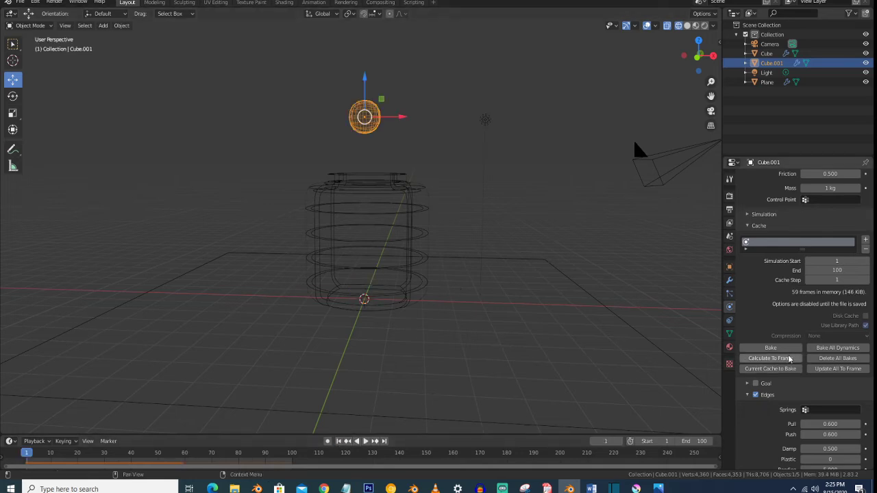
Switch to solid shading and move the plane's back edge outward to lengthen the floor behind the jar
key("z")
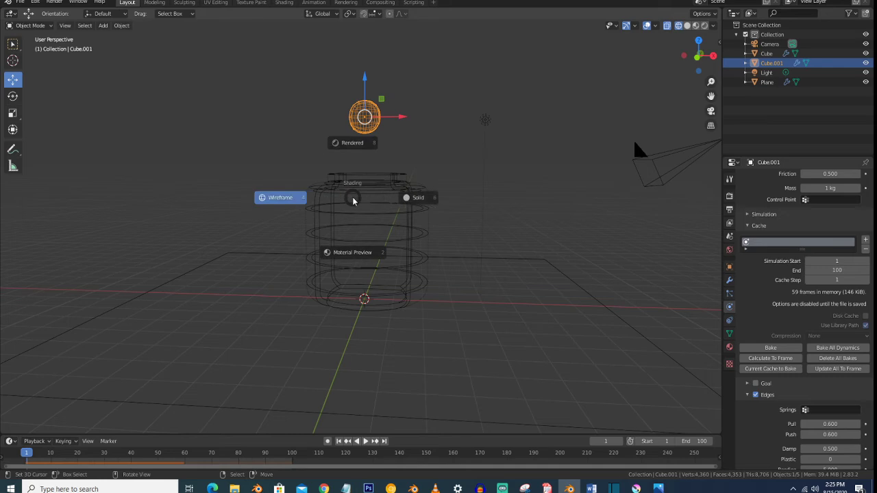
left_click(408, 202)
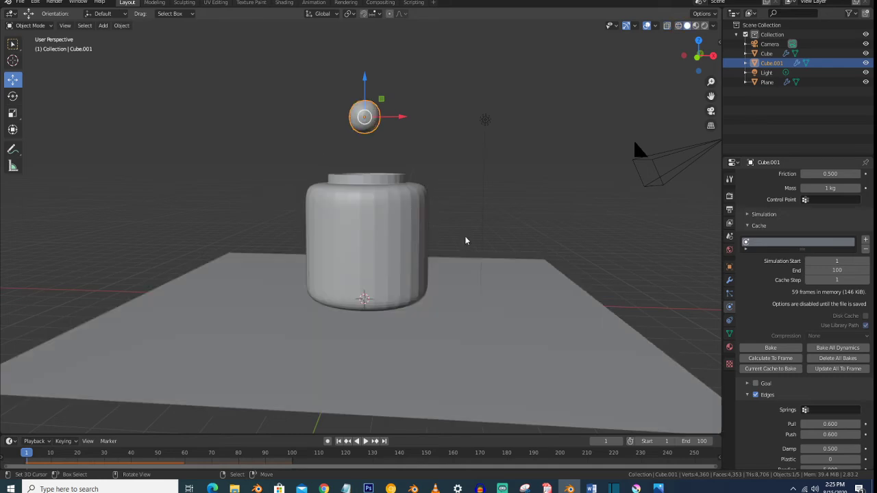
middle_click_drag(467, 244, 448, 262)
left_click(438, 269)
key("Tab")
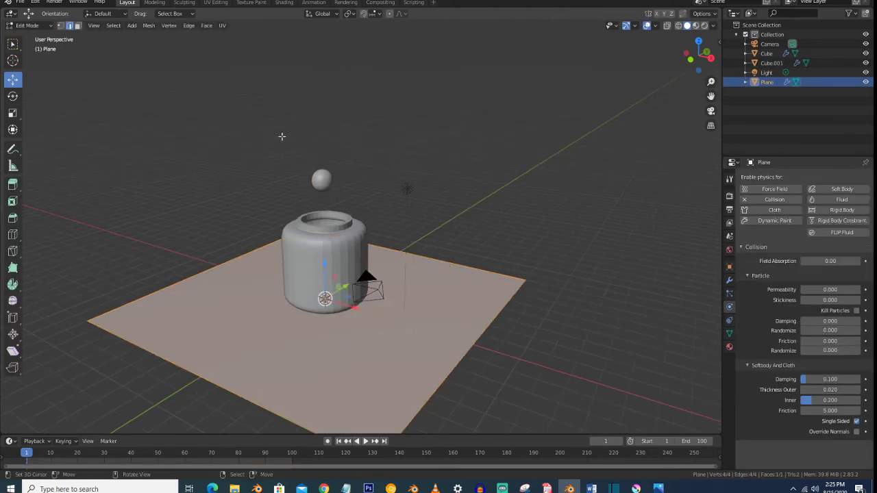
left_click(447, 260)
left_click_drag(416, 244, 450, 207)
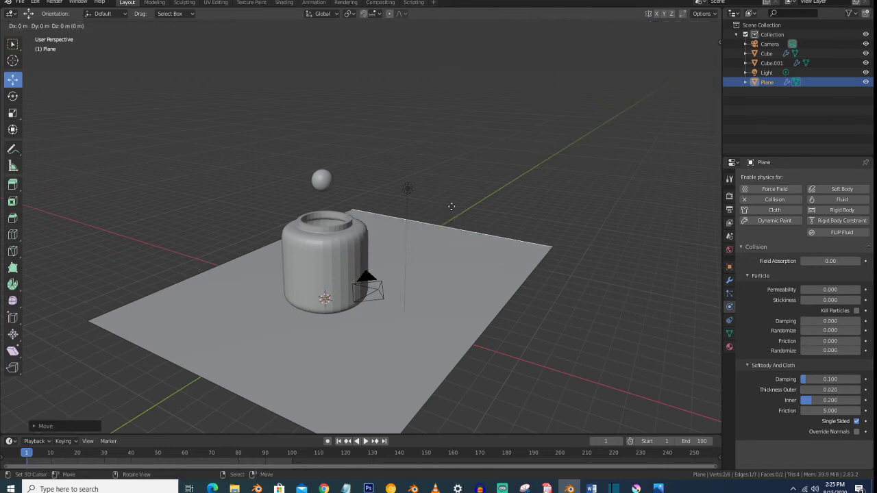
Extrude the plane's back edge straight up along Z into a tall backdrop wall
key("z")
left_click(443, 77)
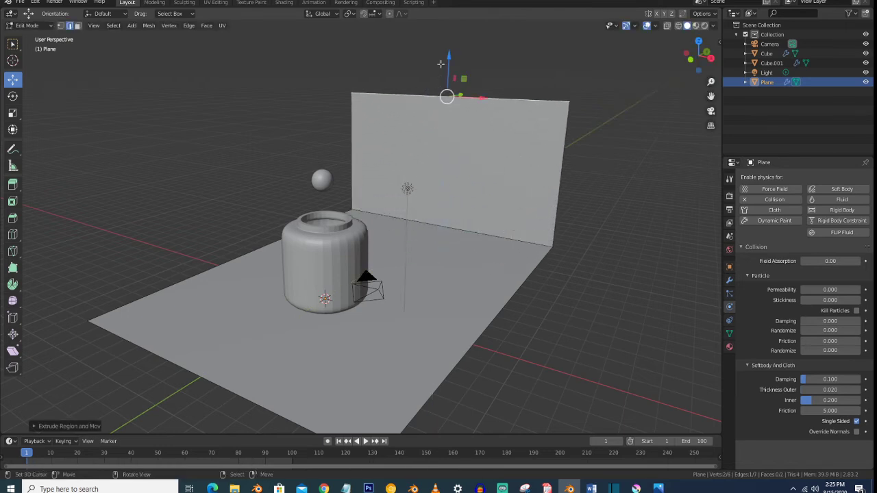
left_click_drag(445, 57, 448, 32)
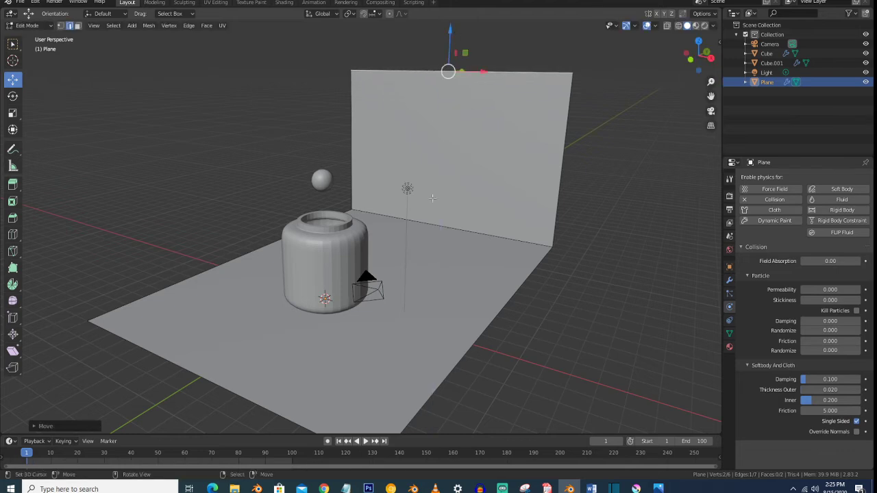
Bevel the edge between the floor and the backdrop wall with 14 segments to form a smooth curve
left_click(459, 230)
key("ctrl+b")
scroll(480, 218, "up", 12)
left_click(480, 218)
Reframe the camera closer to the jar with walk navigation so the jar sits centred in the frame
key("KP_1")
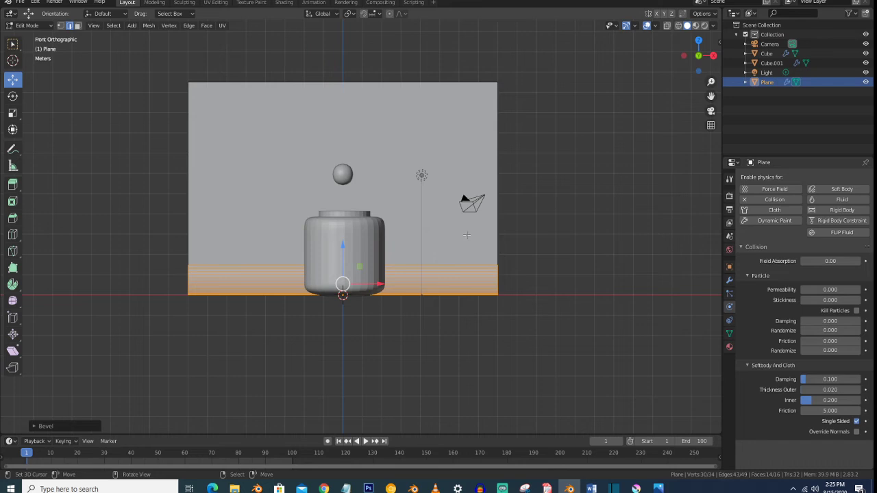
key("KP_0")
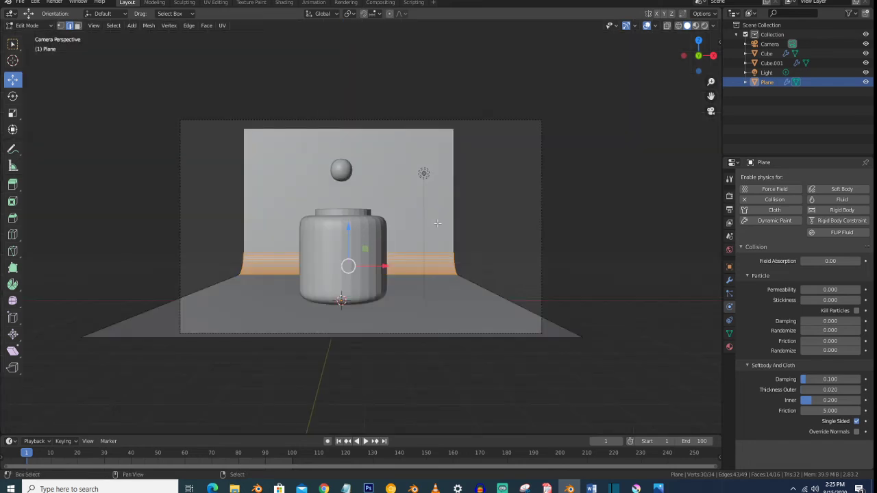
key("shift+grave")
key("w")
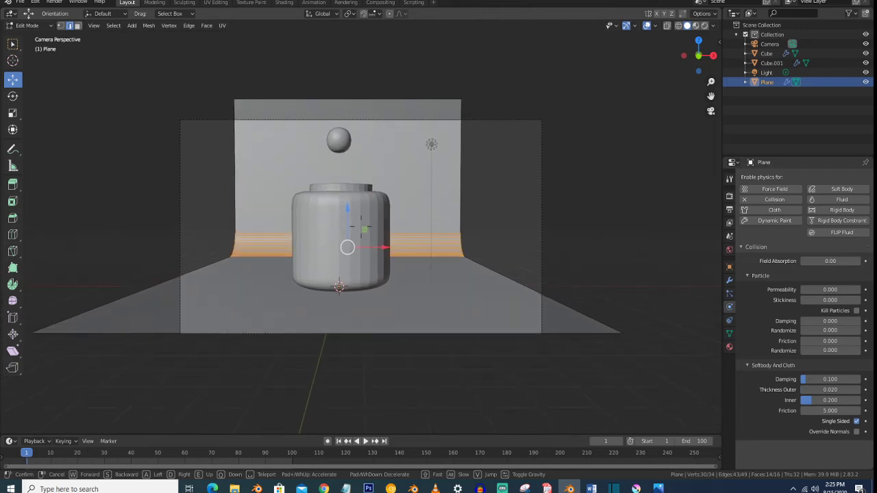
key("w")
key("a")
key("d")
key("e")
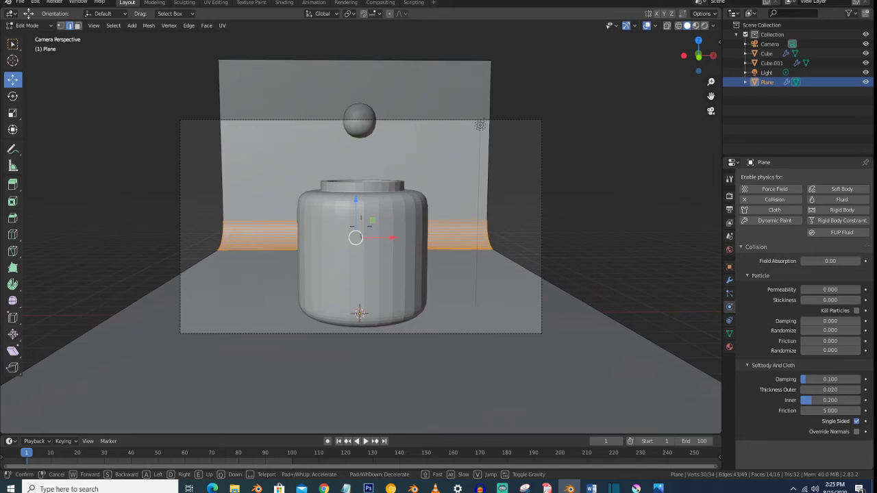
key("w")
key("q")
key("d")
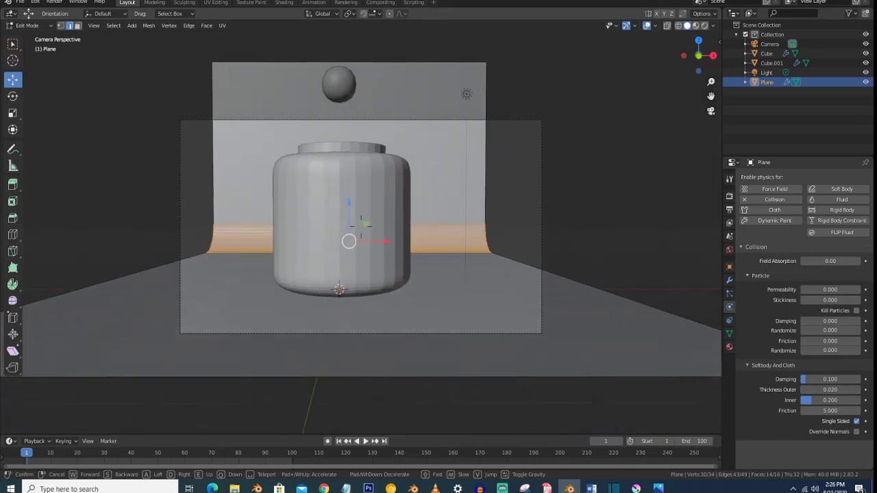
key("a")
left_click(361, 226)
Leave mesh editing and widen the backdrop plane along X until it spans the whole camera frame
key("alt+a")
key("Tab")
key("s")
key("x")
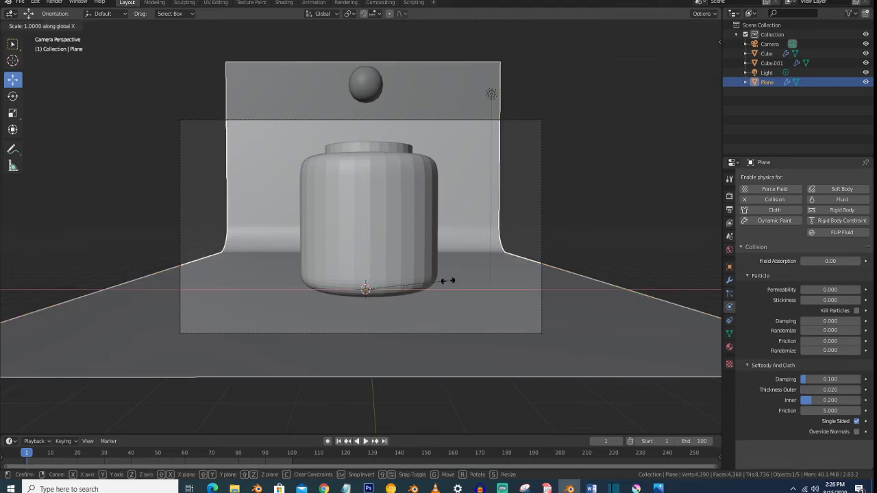
left_click(485, 286)
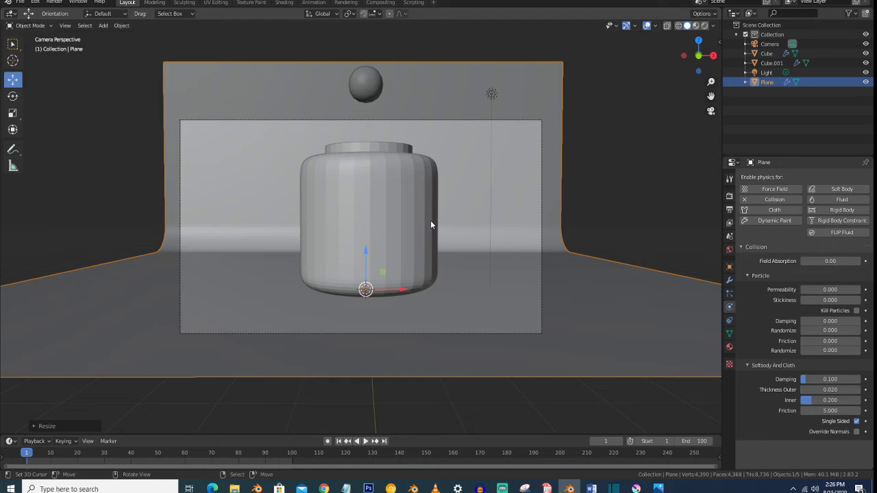
Set the render engine to Cycles and show the viewport in rendered shading
middle_click_drag(477, 248, 529, 204)
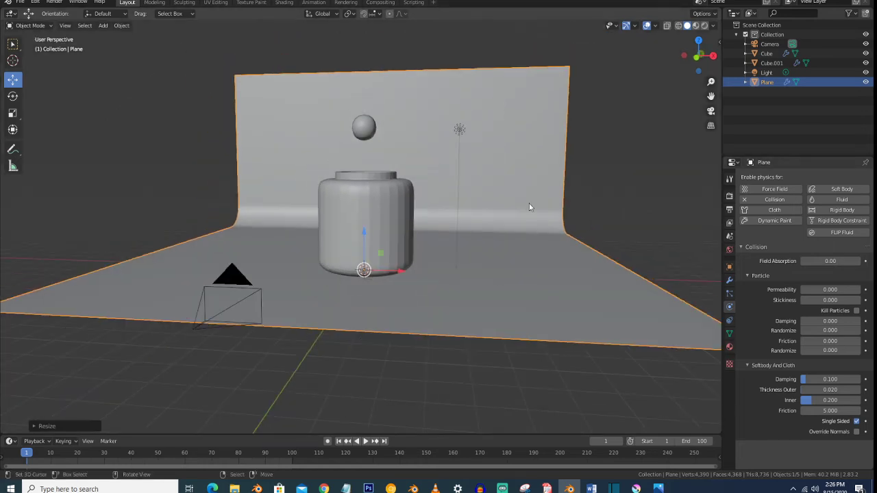
left_click(729, 196)
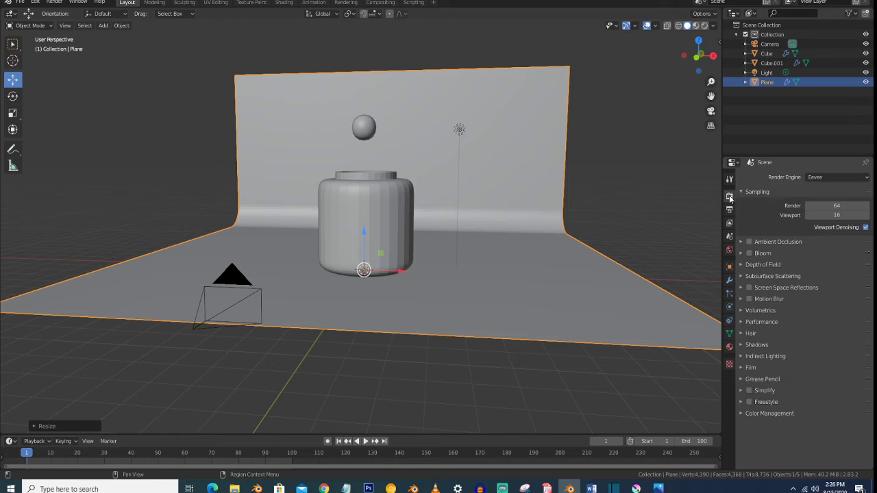
left_click(815, 179)
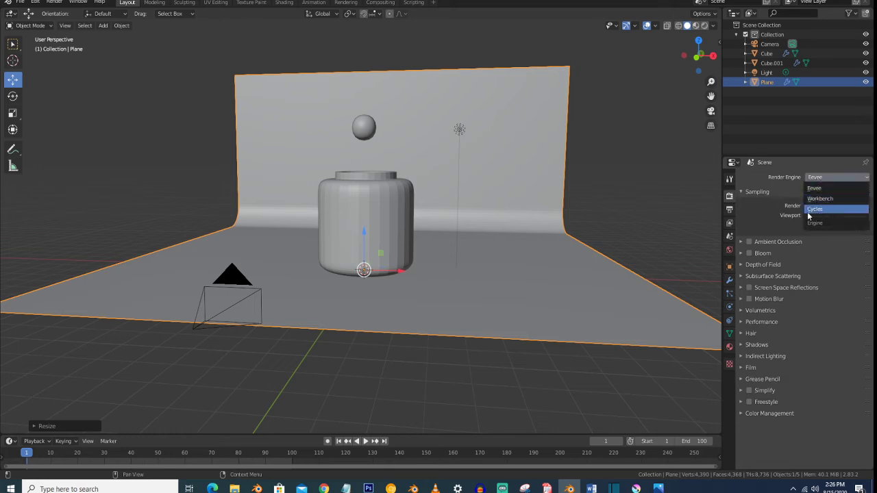
left_click(809, 209)
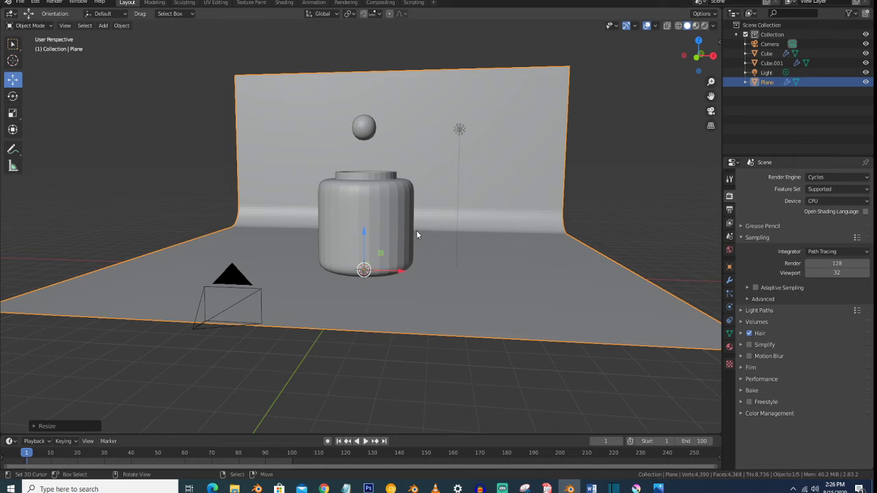
key("z")
left_click(404, 168)
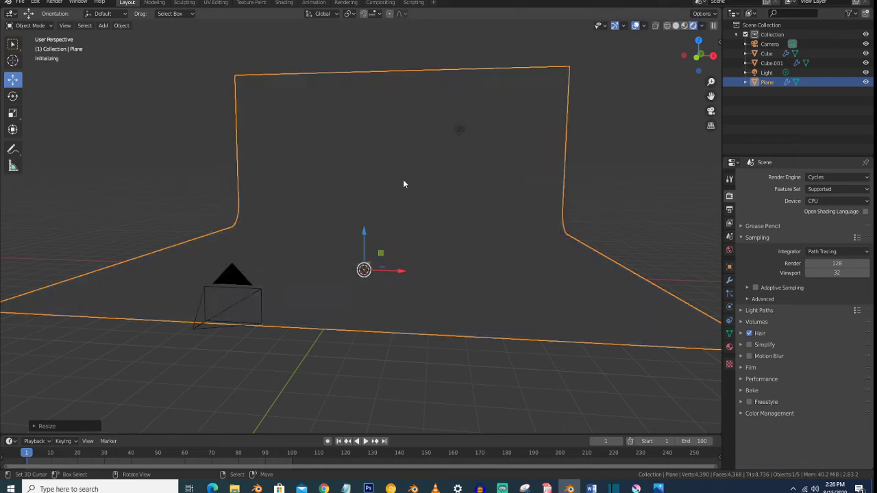
Change the jar's material surface to Glass BSDF with a roughness of 0
left_click(393, 207)
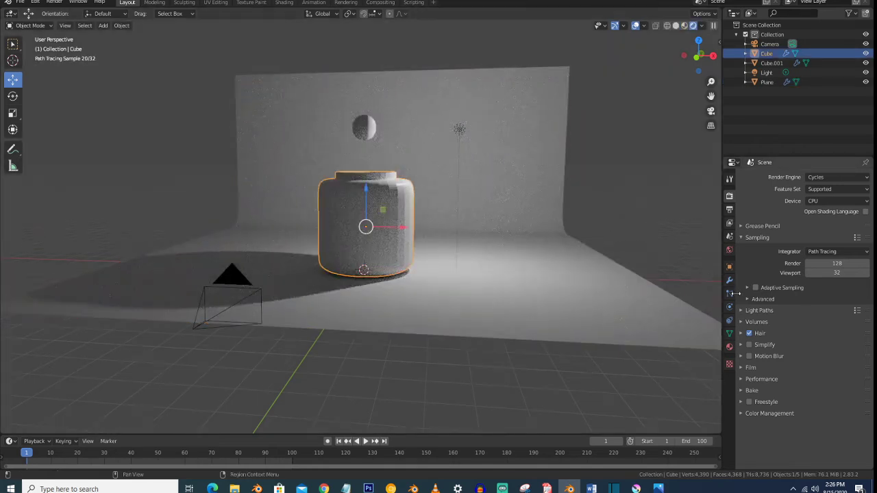
left_click(729, 347)
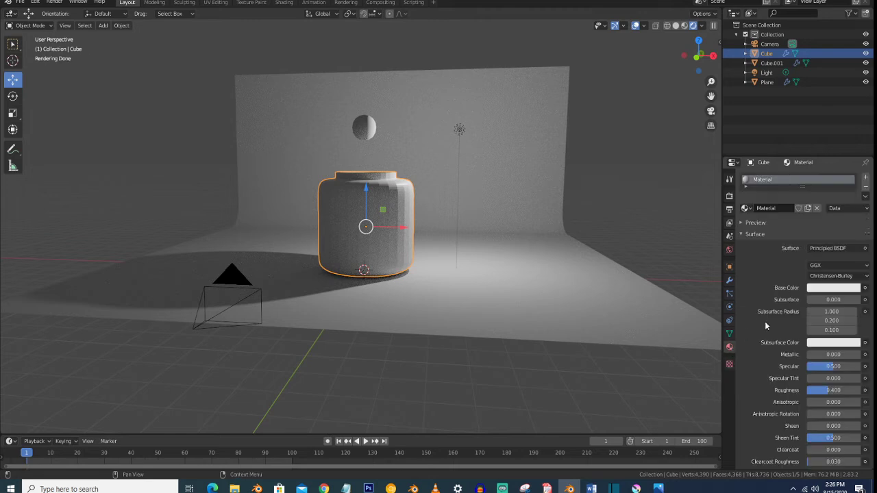
left_click(830, 247)
left_click(767, 71)
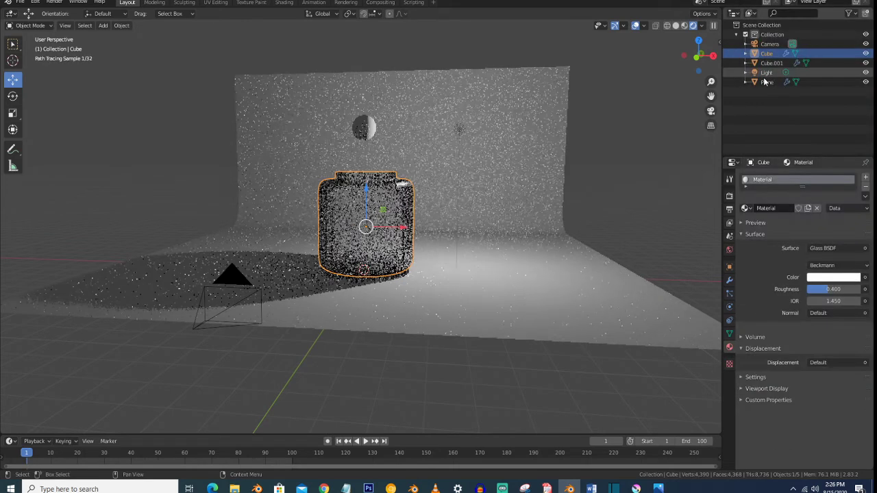
left_click_drag(828, 293, 807, 292)
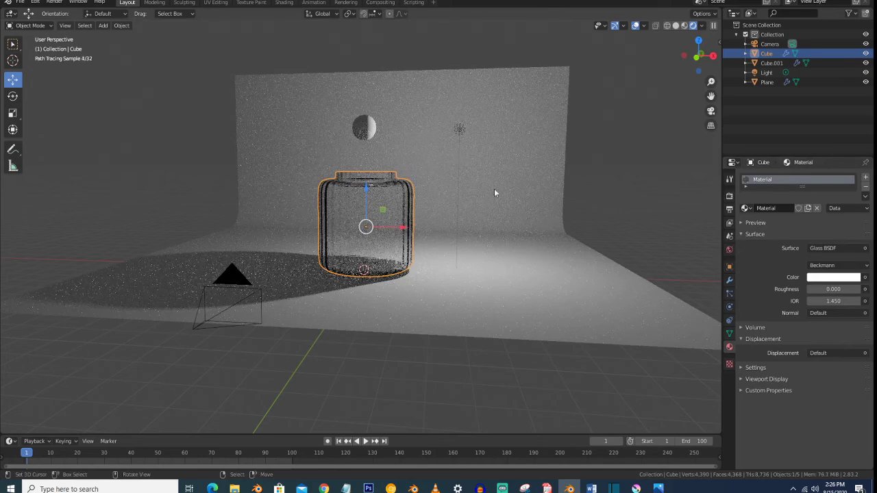
Turn the light into a square area light with a size of 5 m and clear its rotation
left_click(456, 134)
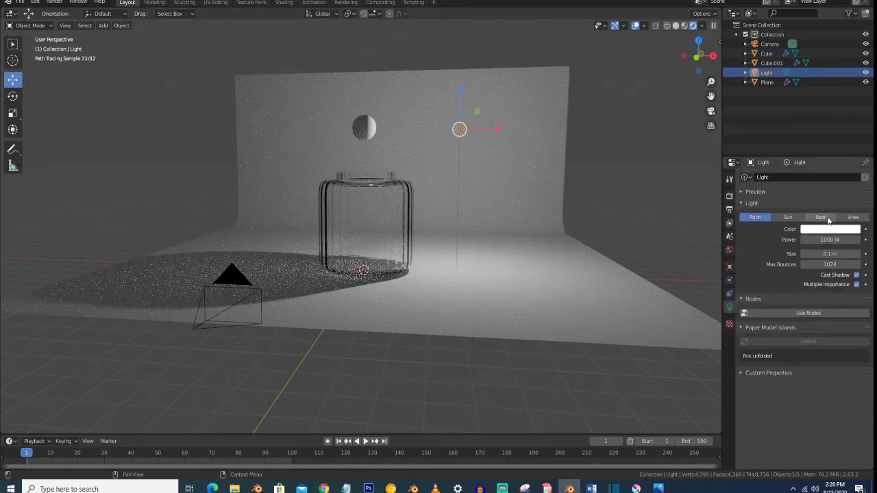
left_click(852, 218)
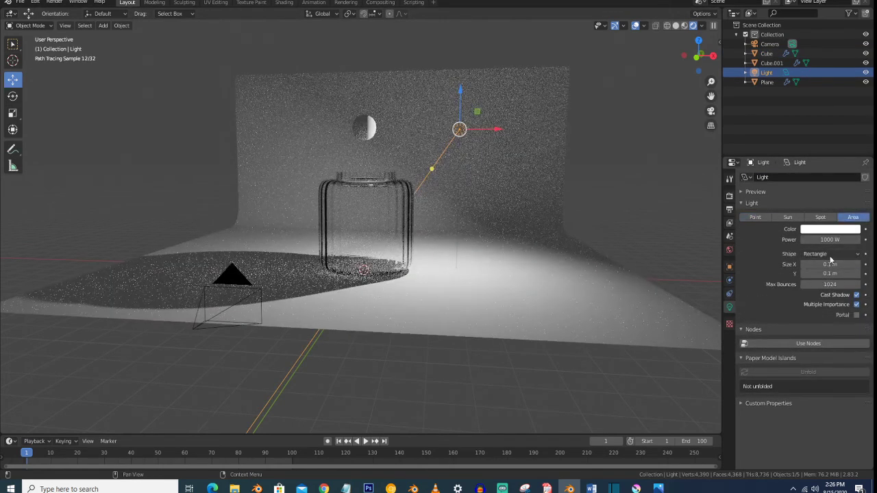
left_click(830, 254)
left_click(827, 265)
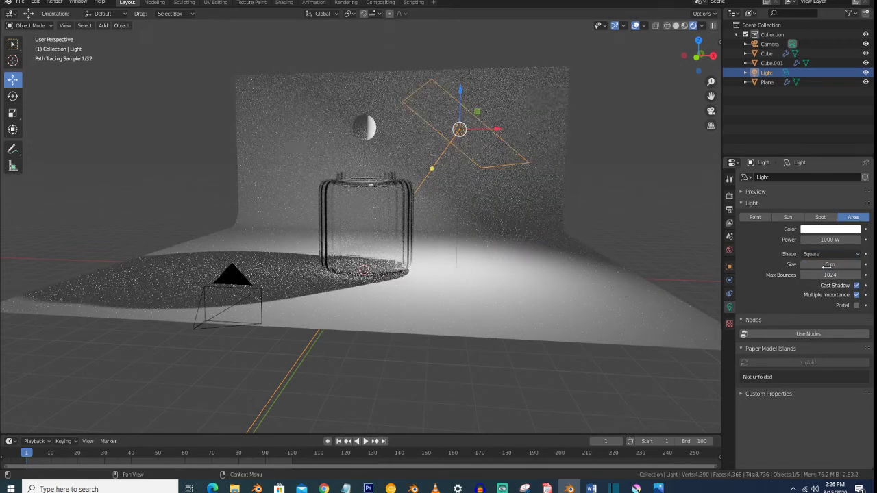
key("alt+r")
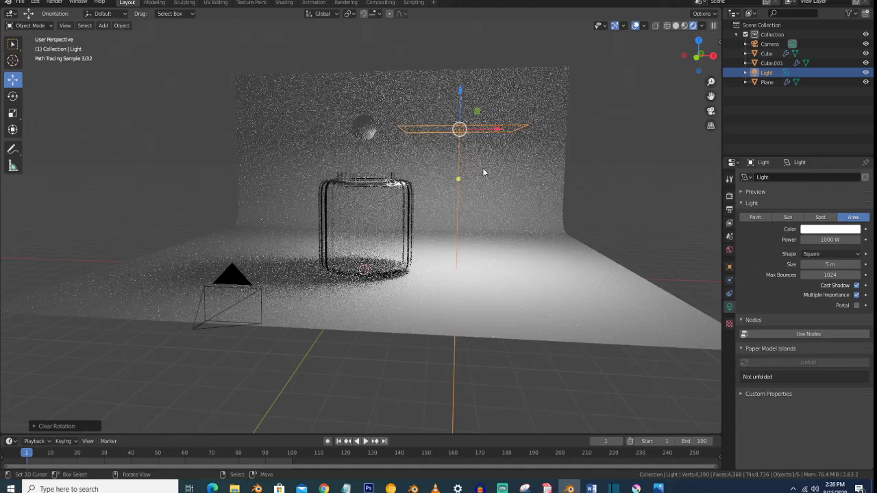
Move the area light along X until it is centred over the jar, and scale it up slightly
middle_click_drag(515, 164, 426, 181)
scroll(422, 179, "down", 6)
key("KP_7")
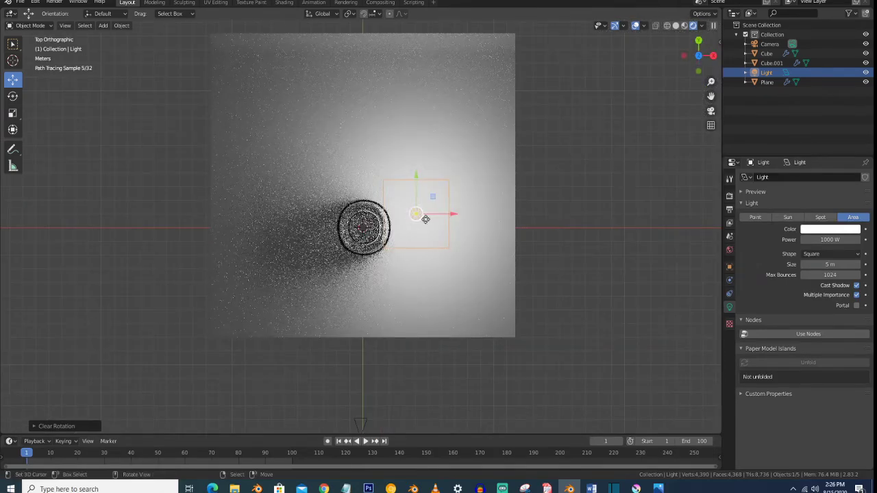
left_click_drag(456, 217, 405, 217)
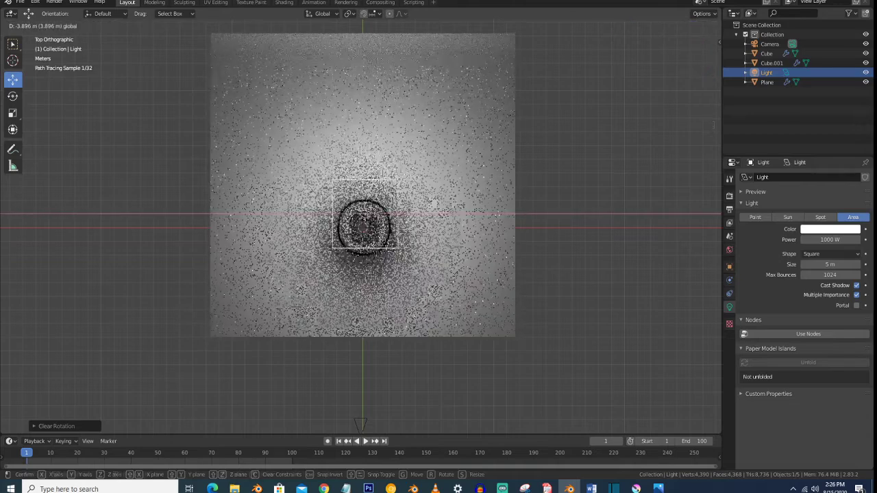
key("s")
left_click(464, 233)
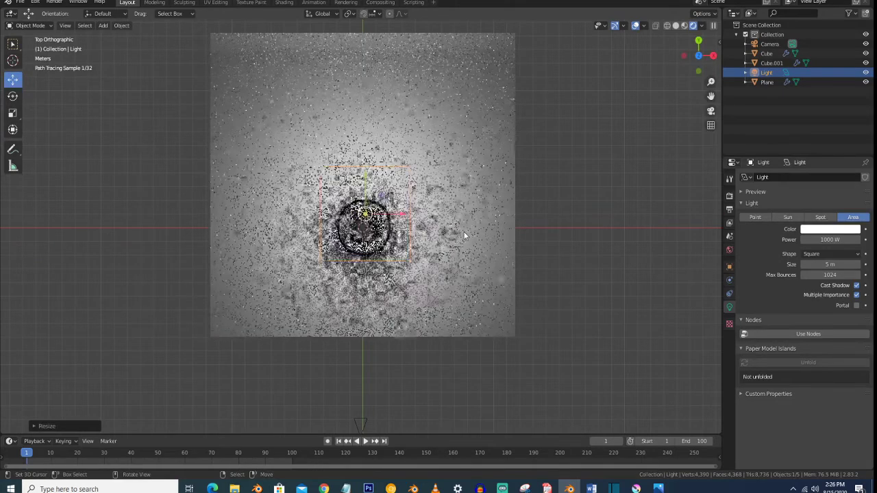
Move the area light along Y toward the camera and tilt it to point at the jar
key("KP_3")
key("g")
key("y")
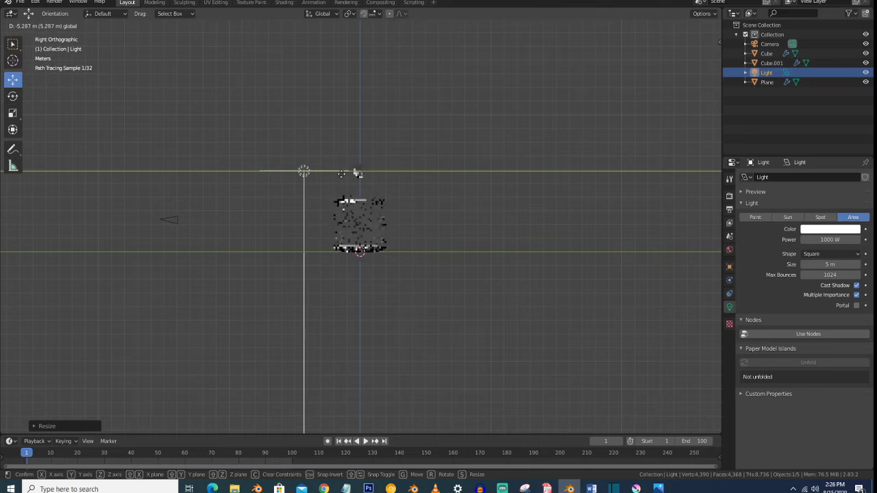
left_click(322, 176)
key("r")
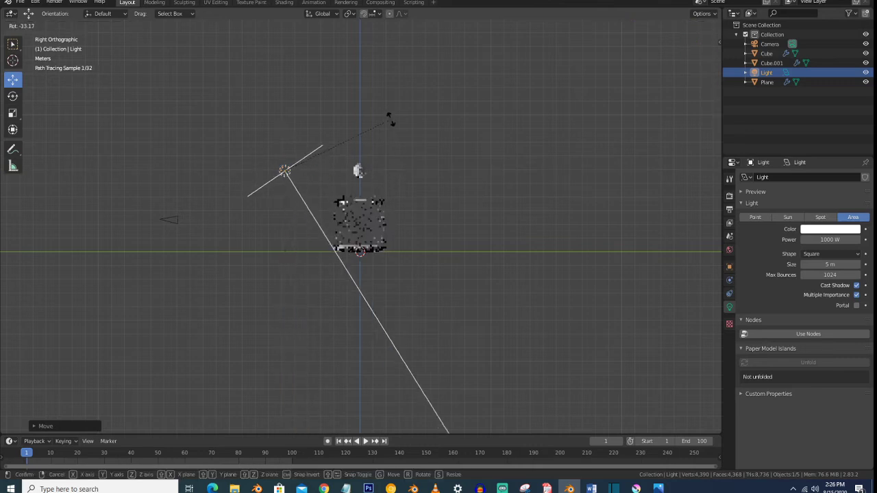
left_click(394, 133)
Raise the area light so it sits higher above the jar
middle_click_drag(393, 134, 432, 167)
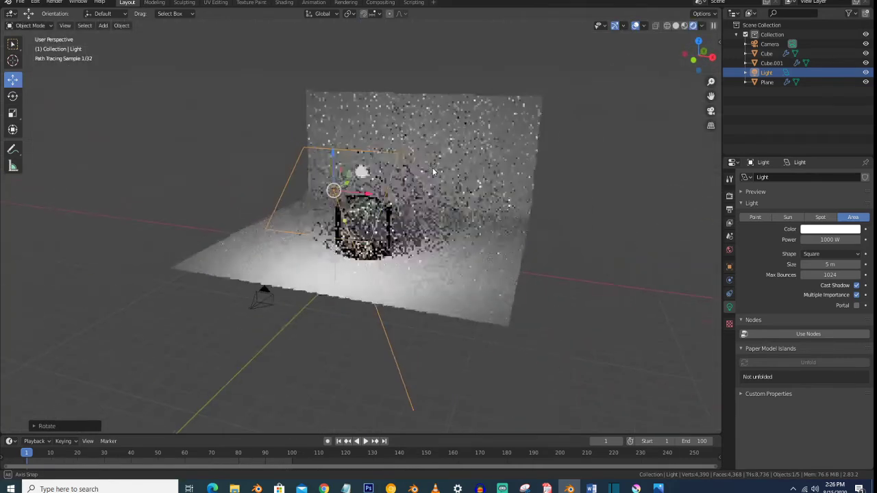
key("g")
left_click(356, 158)
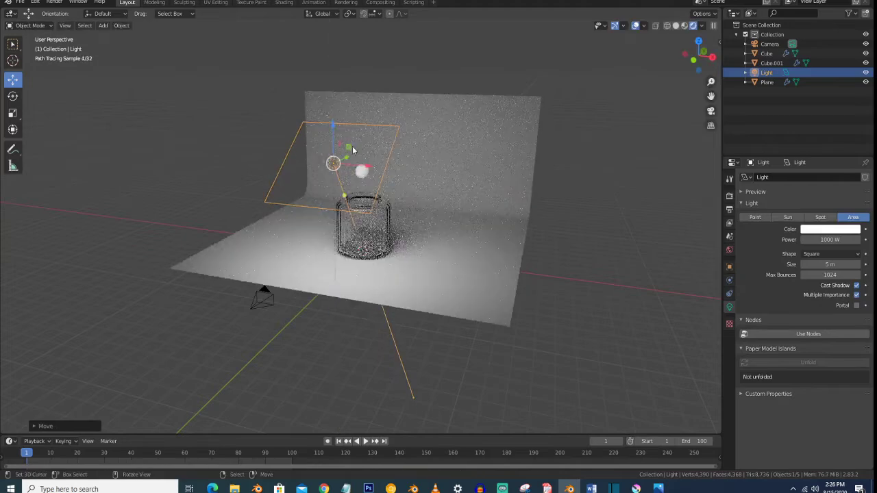
Brighten the world background colour to near white with a value of 0.867, and select the backdrop plane
key("KP_1")
scroll(372, 179, "up", 3)
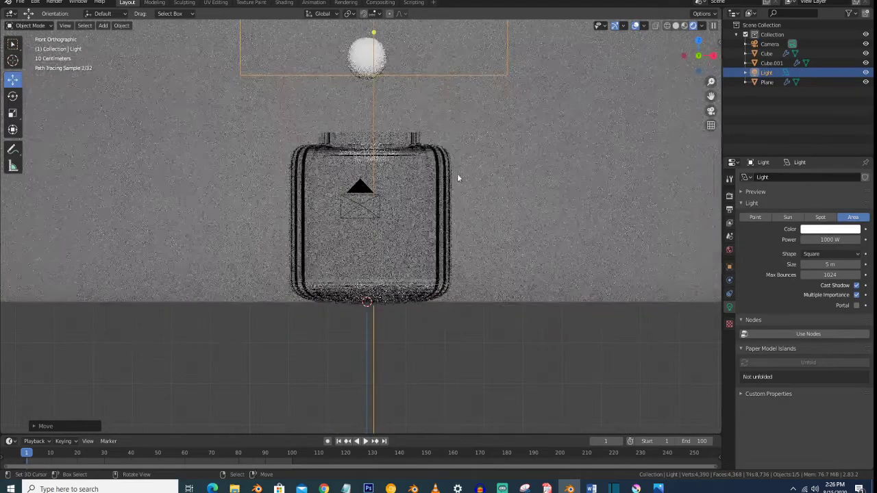
left_click(730, 248)
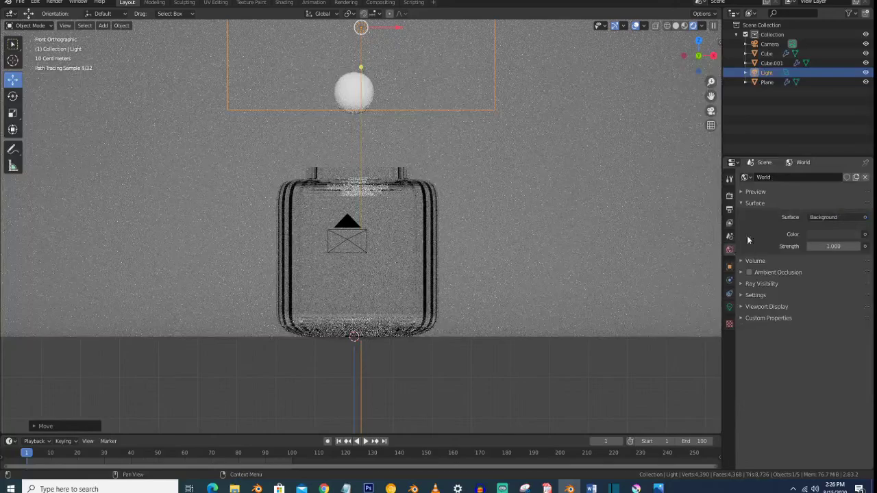
left_click(834, 233)
left_click_drag(853, 159, 853, 106)
middle_click_drag(576, 170, 552, 187)
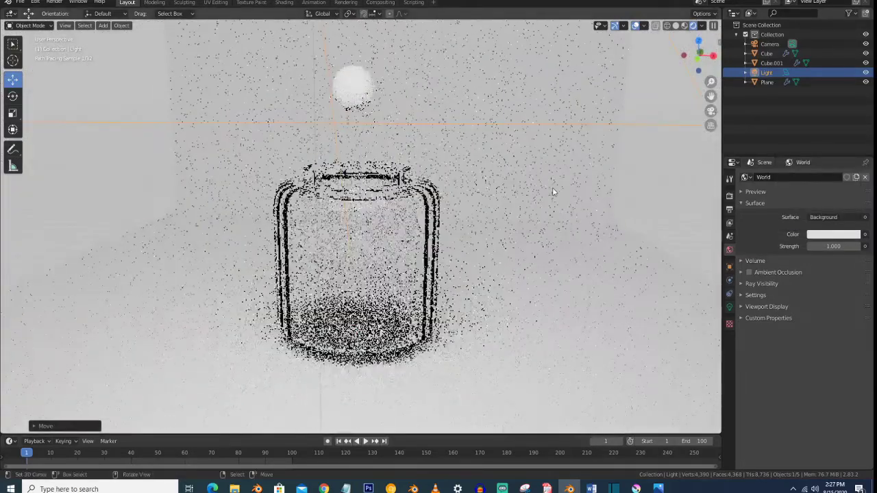
left_click(552, 187)
Try a turquoise world background colour and return it to near white
left_click(819, 235)
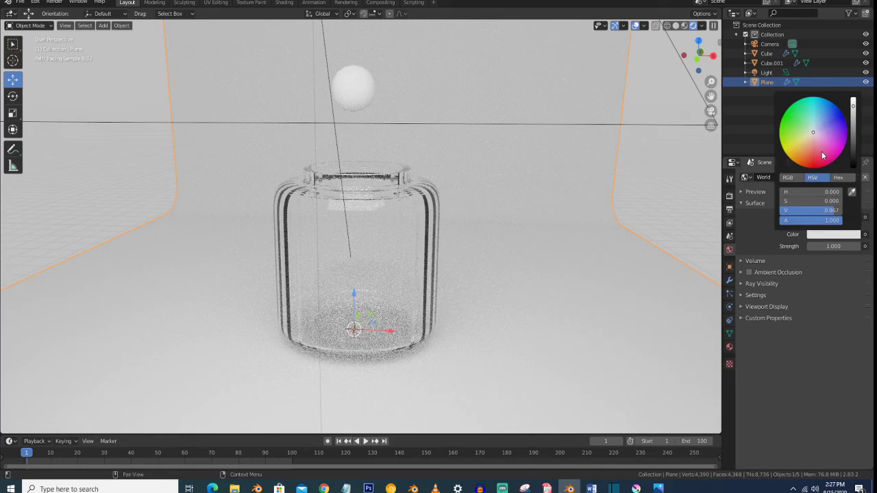
left_click(814, 112)
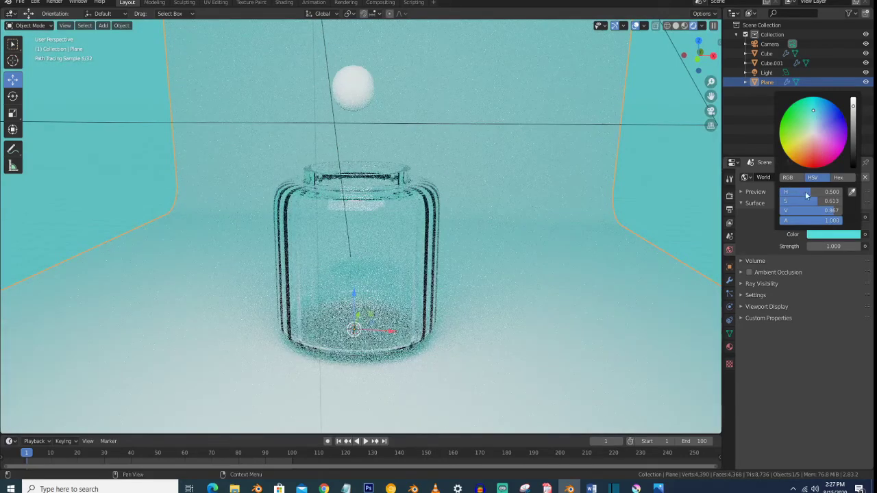
left_click(824, 235)
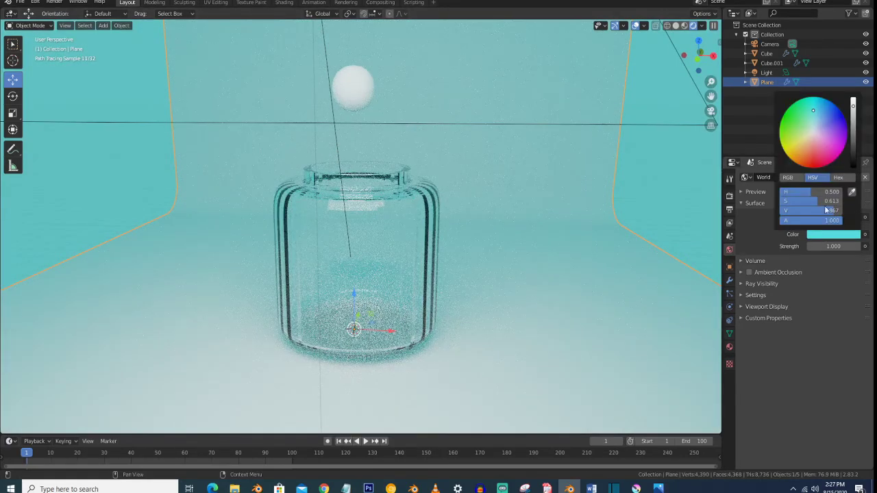
left_click(813, 134)
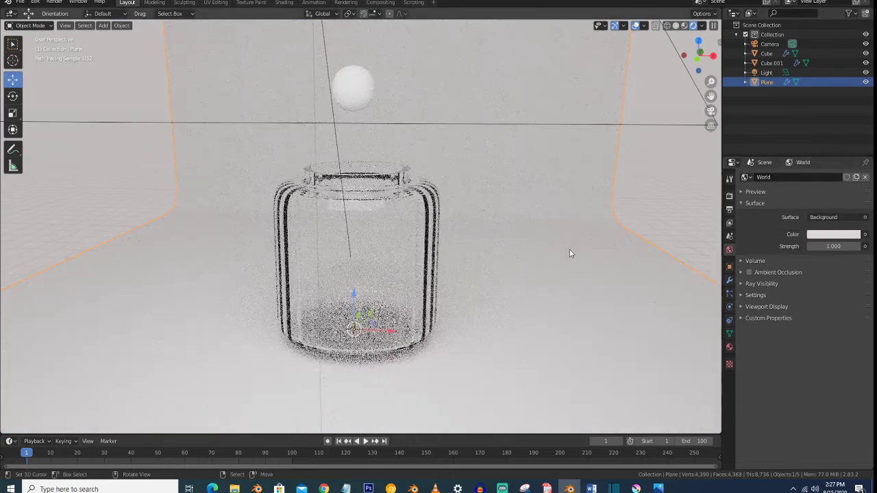
Give the backdrop plane a new material with a light blue base colour, hue 0.526 and saturation 0.406, and check it through the camera
left_click(729, 347)
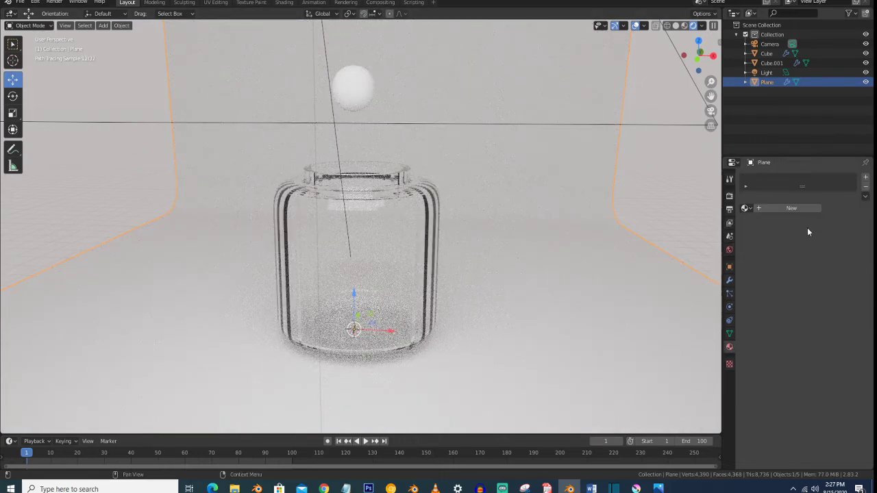
left_click(767, 208)
left_click(836, 288)
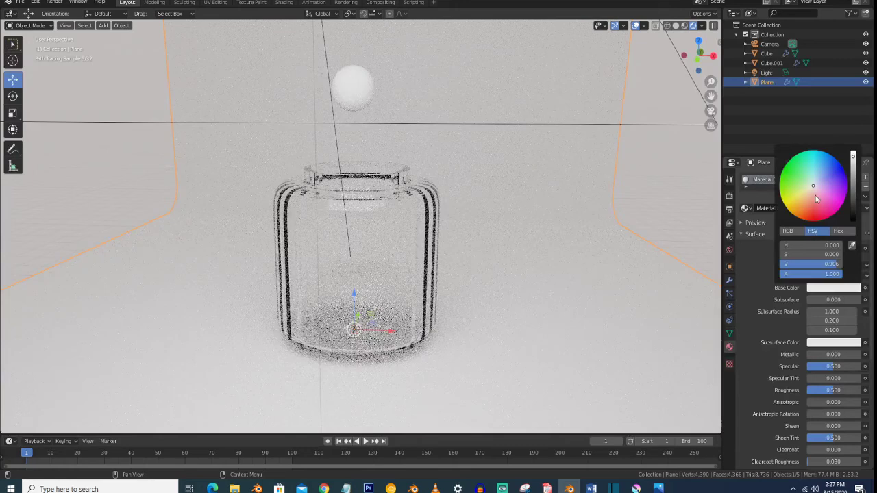
left_click(816, 175)
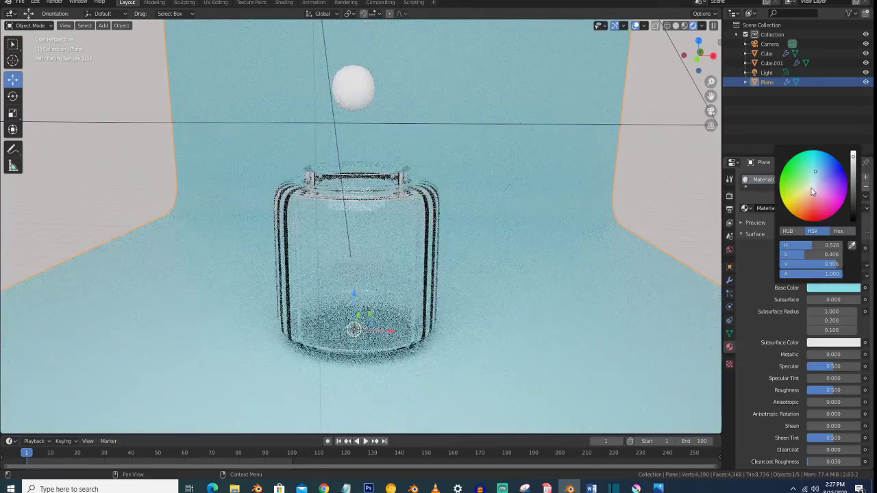
key("KP_0")
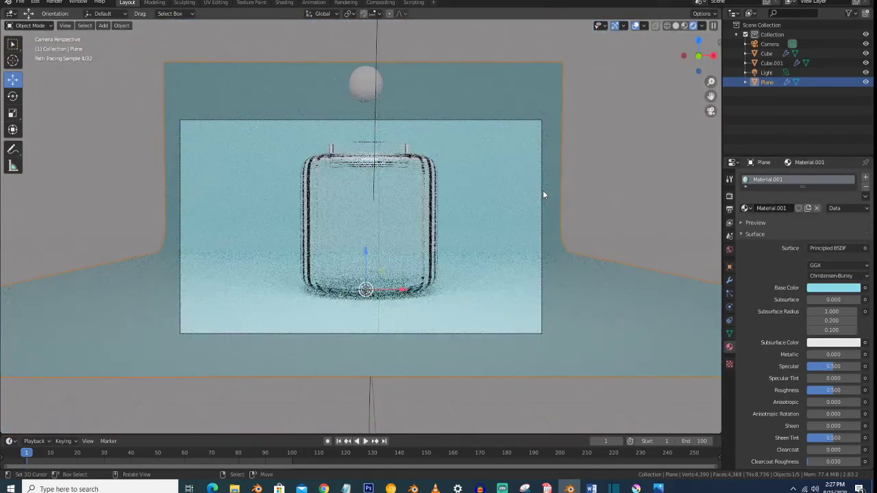
scroll(486, 197, "up", 2)
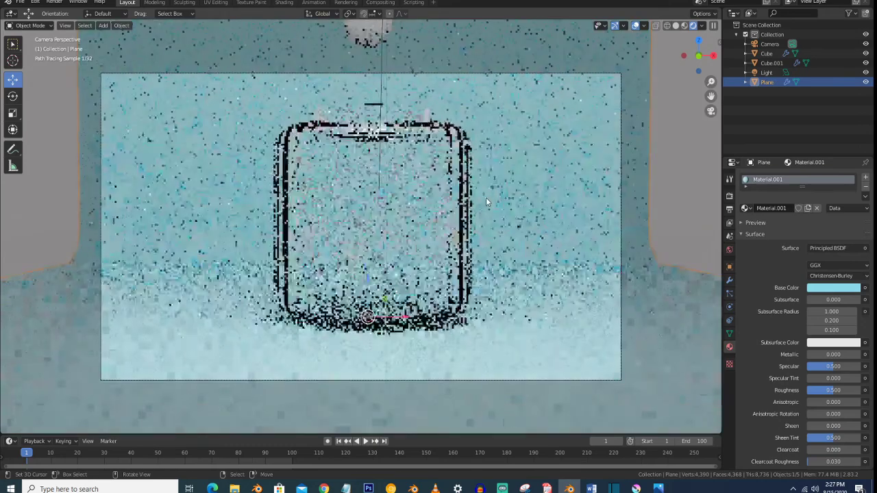
scroll(485, 197, "down", 2)
Give the ball above the jar a new Diffuse BSDF material with an orange colour
middle_click_drag(481, 198, 471, 210)
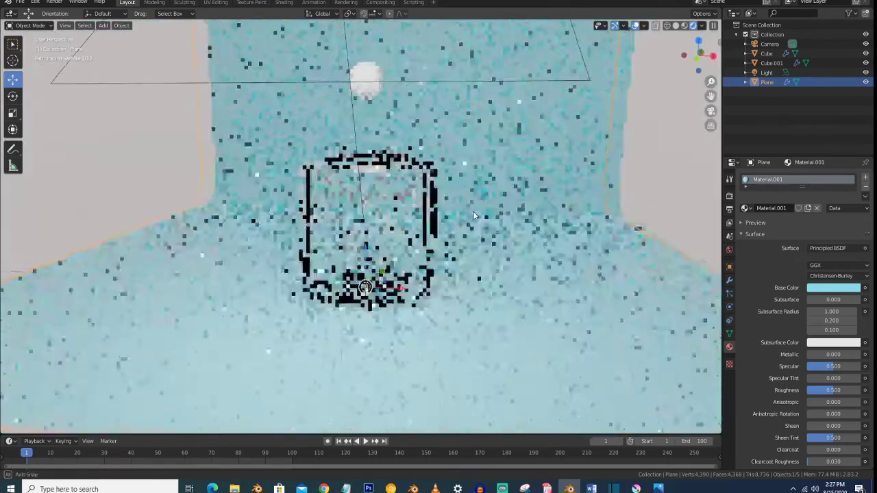
scroll(473, 215, "down", 5)
left_click(363, 128)
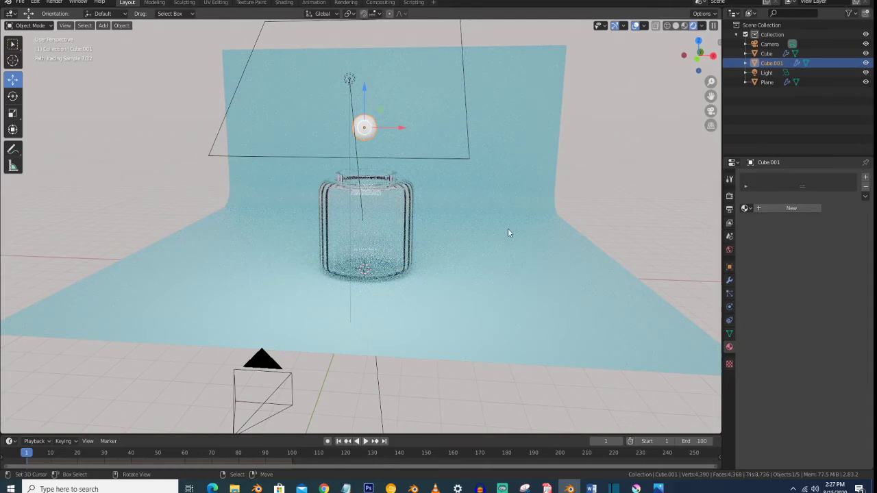
left_click(777, 209)
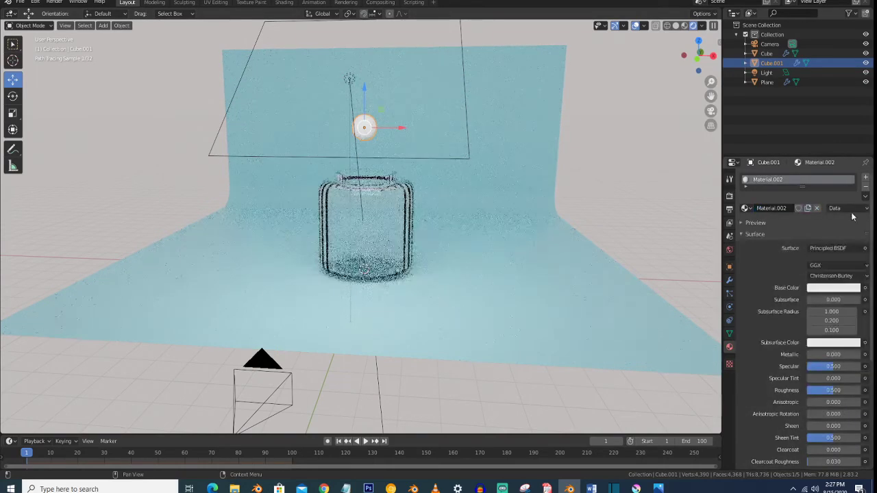
left_click(839, 249)
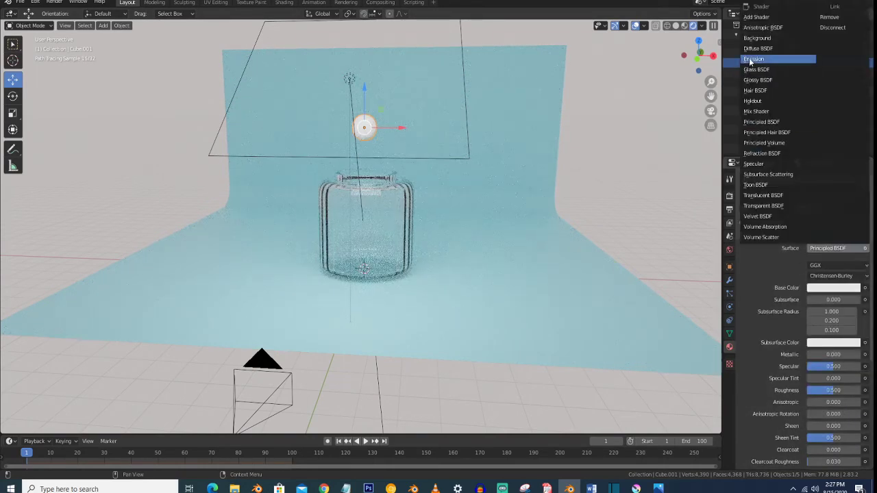
left_click(756, 48)
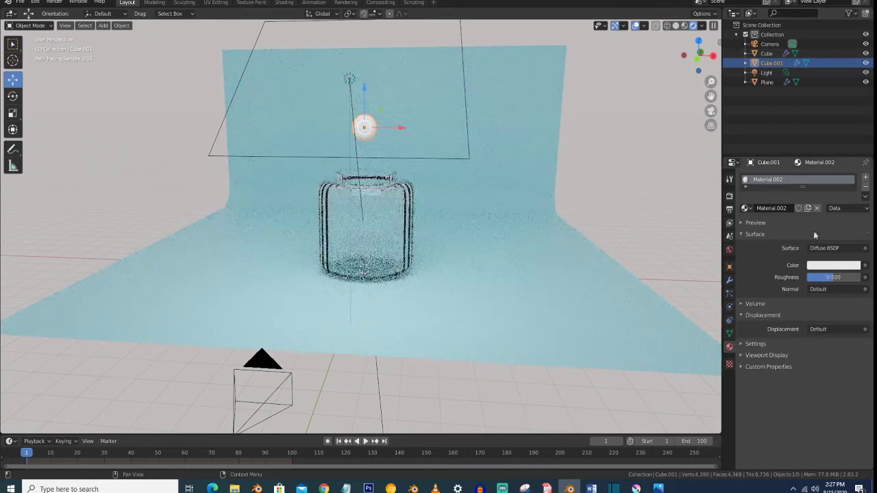
left_click(828, 266)
left_click(794, 190)
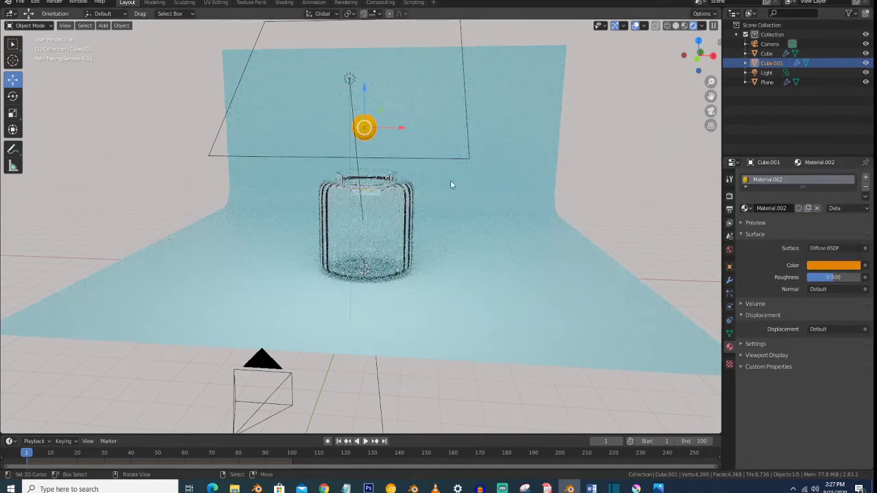
Duplicate the orange ball twice in front view, placing one copy up to its right and one up to its left
key("KP_1")
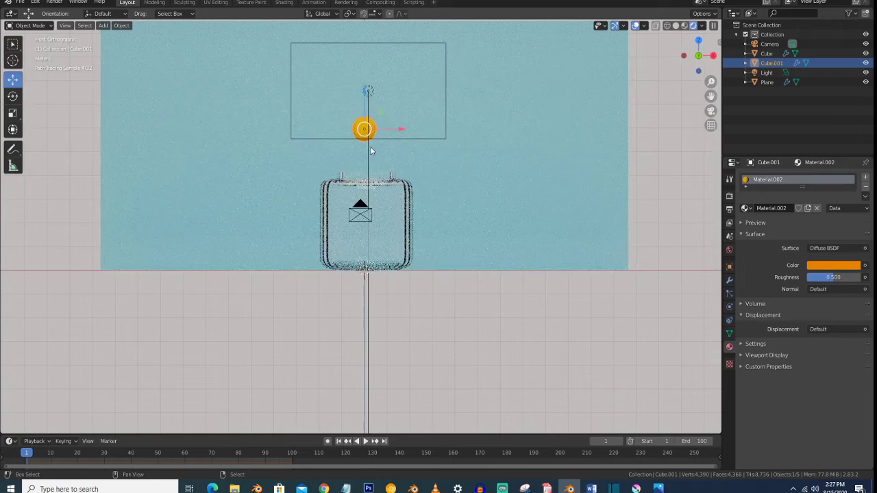
key("shift+d")
left_click(394, 117)
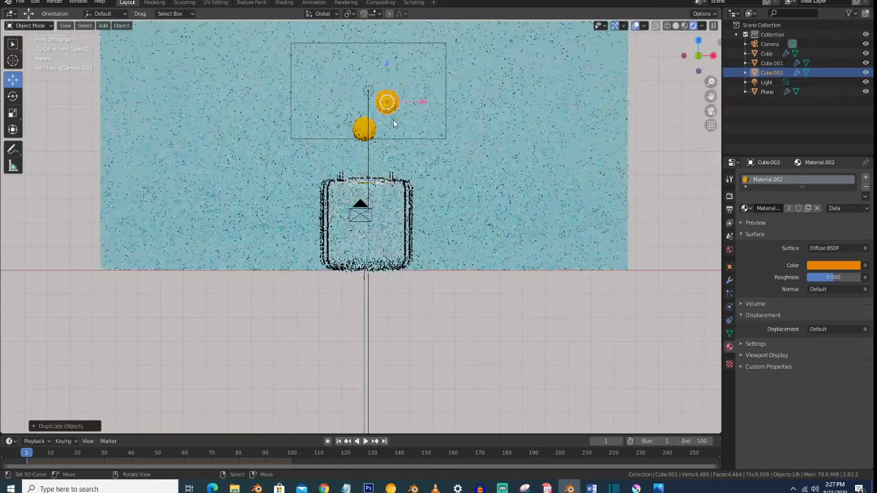
key("shift+d")
left_click(355, 103)
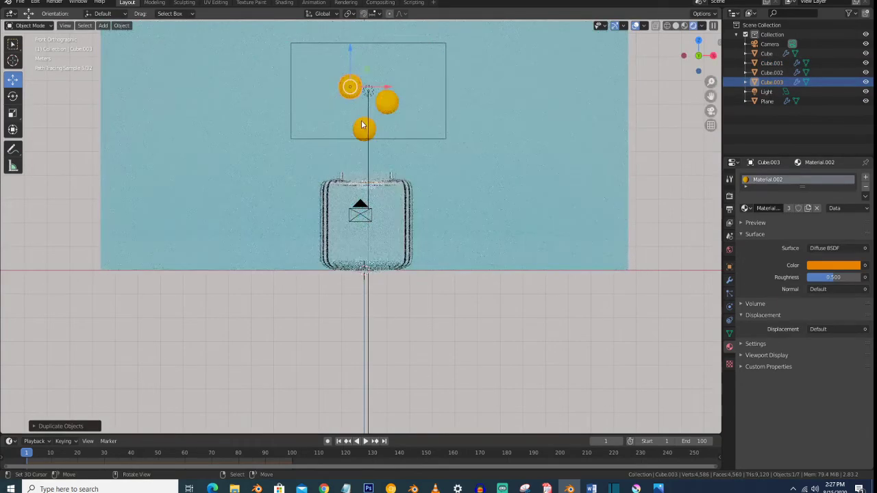
Shift both ball copies inward along X in top view so they sit within the jar's opening
middle_click_drag(382, 135, 375, 171)
key("KP_7")
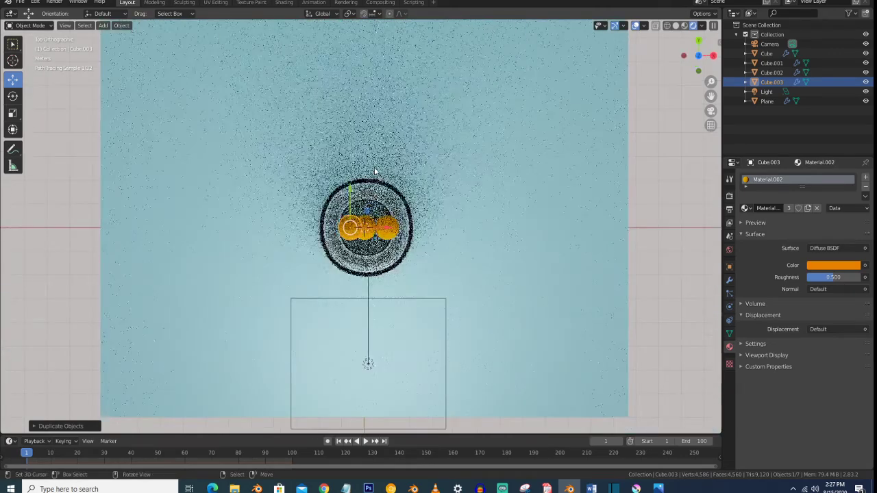
left_click(388, 231)
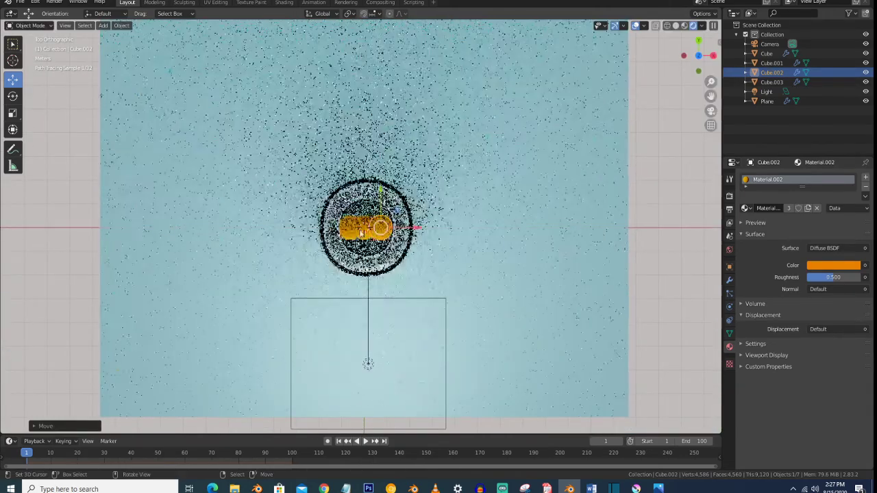
left_click(383, 230)
left_click_drag(383, 230, 390, 231)
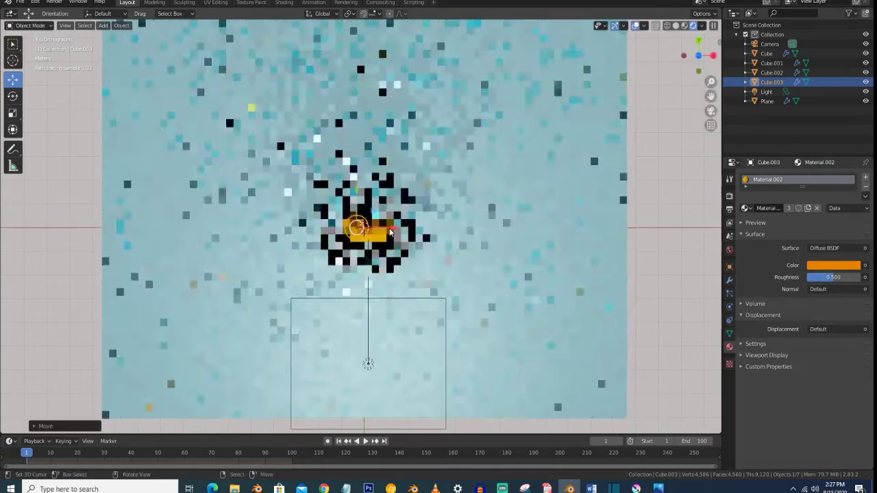
Lower all three balls along Z in front view so they hang staggered closer above the jar's mouth
key("KP_1")
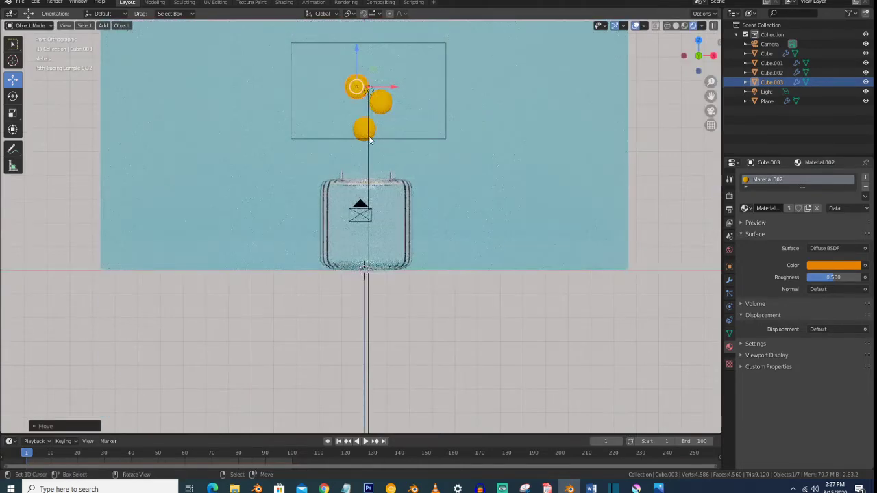
left_click(366, 126)
left_click(363, 128)
left_click_drag(365, 94, 366, 117)
left_click(375, 95)
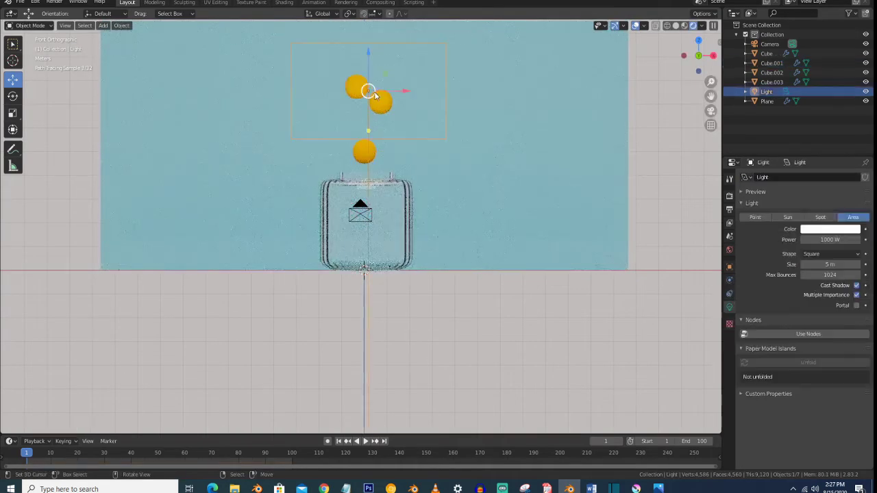
left_click(380, 102)
left_click_drag(382, 72, 383, 104)
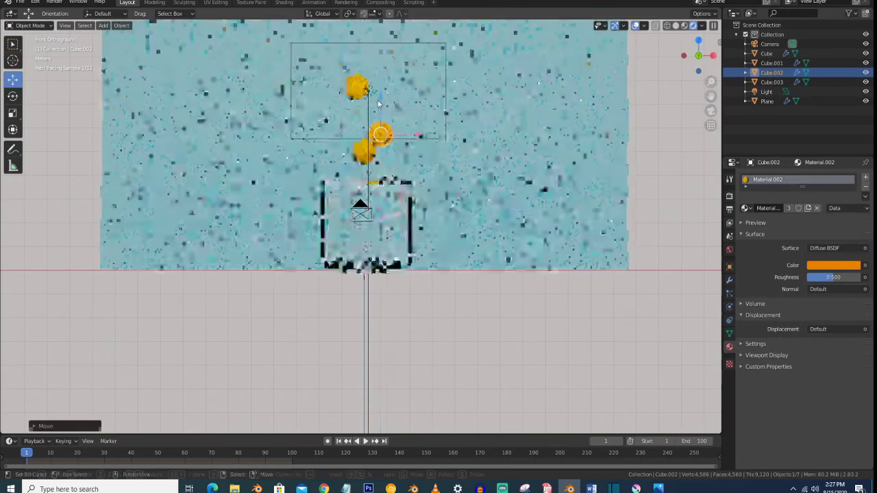
left_click(356, 86)
left_click_drag(352, 54, 368, 122)
Make the right-hand ball's material a separate copy and colour it magenta
middle_click_drag(368, 122, 586, 185)
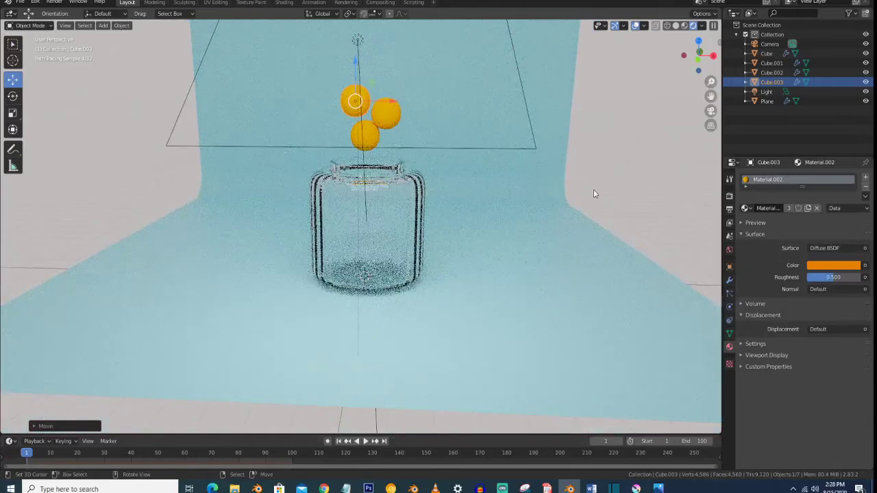
left_click(381, 120)
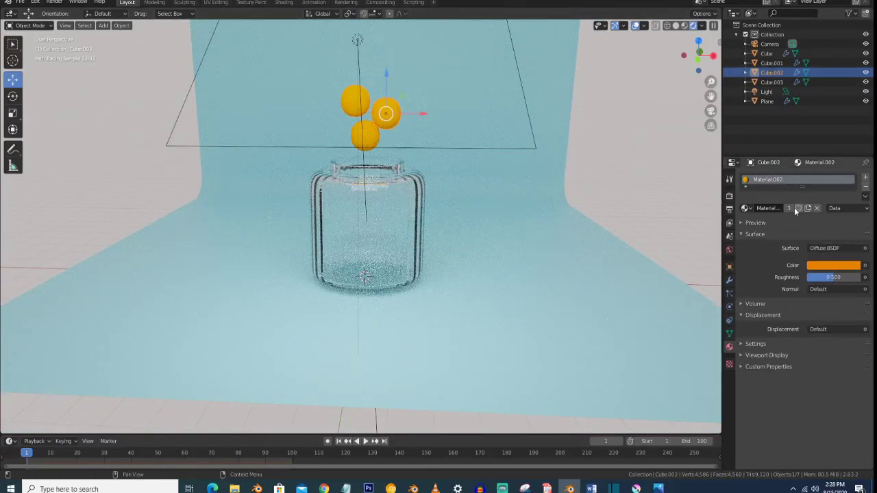
left_click(829, 267)
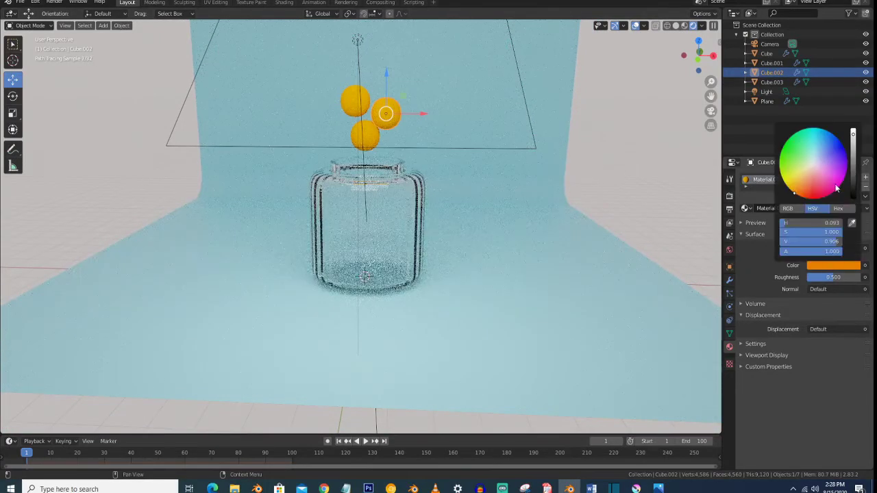
left_click(836, 188)
left_click(356, 39)
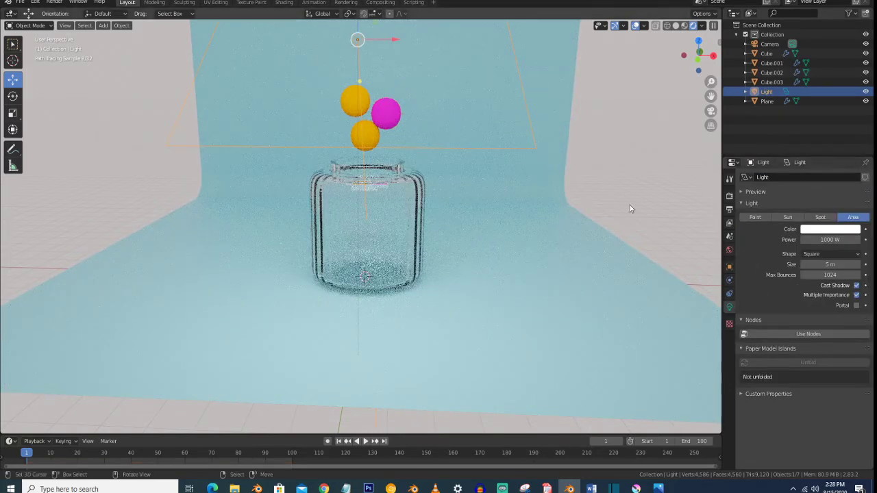
Make the upper-left ball's material a separate copy and colour it bright green
left_click(357, 104)
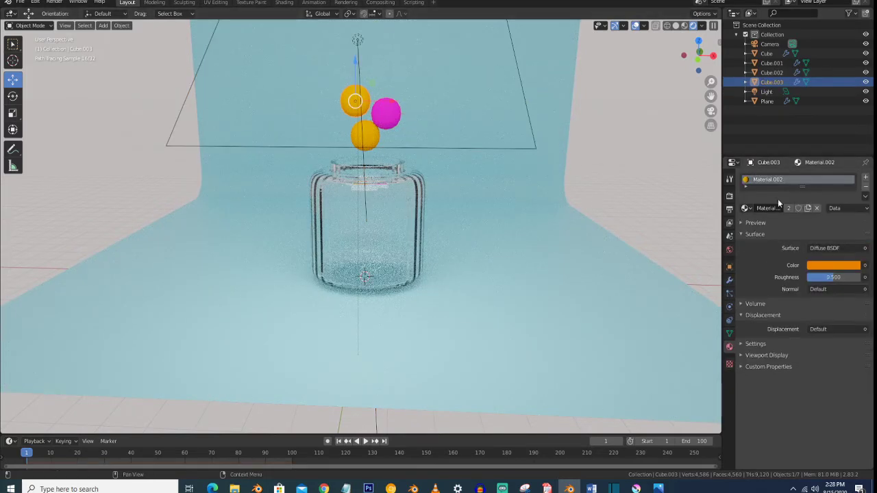
left_click(833, 265)
left_click(794, 154)
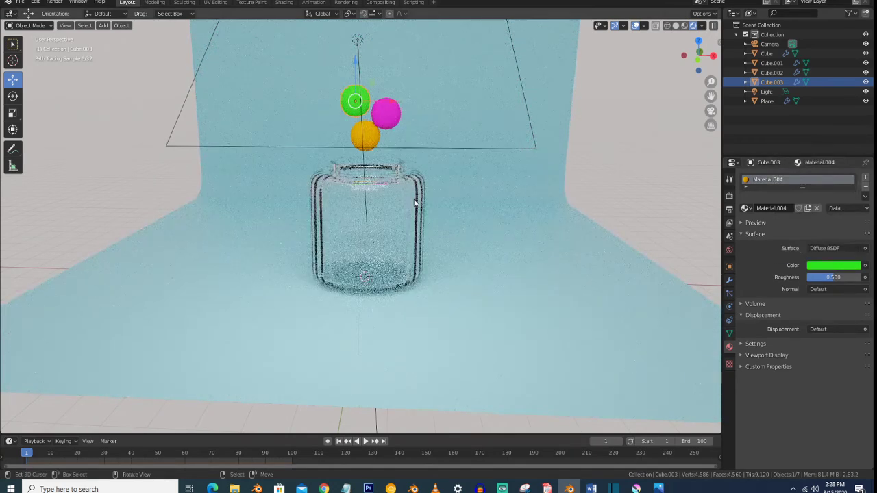
left_click(387, 119)
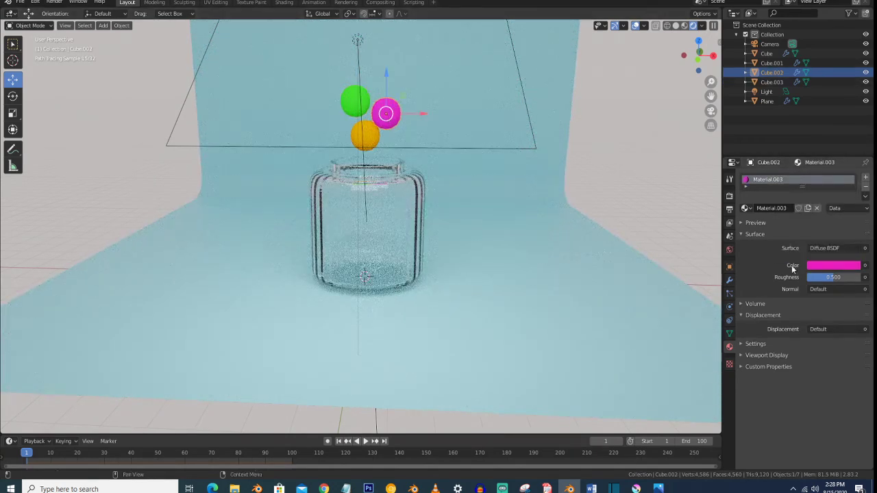
Enable Collision physics on the green, magenta and orange balls alongside their Soft Body physics
left_click(355, 103)
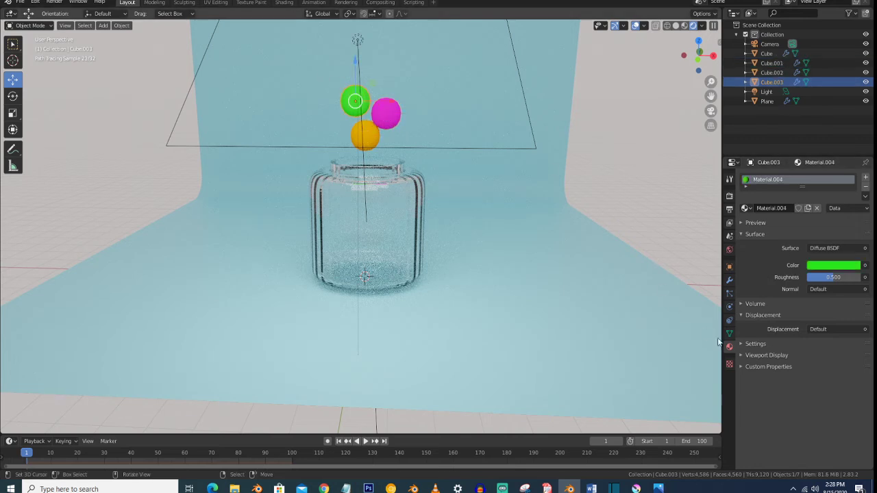
left_click(729, 293)
left_click(729, 307)
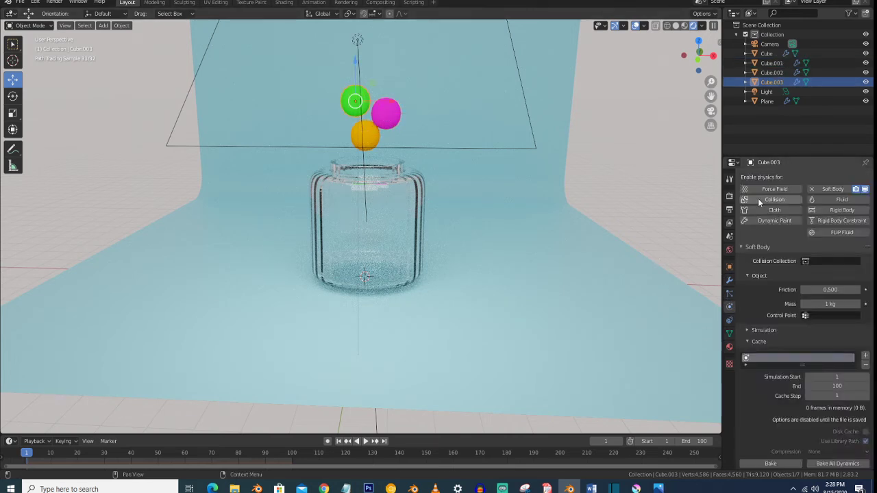
left_click(385, 113)
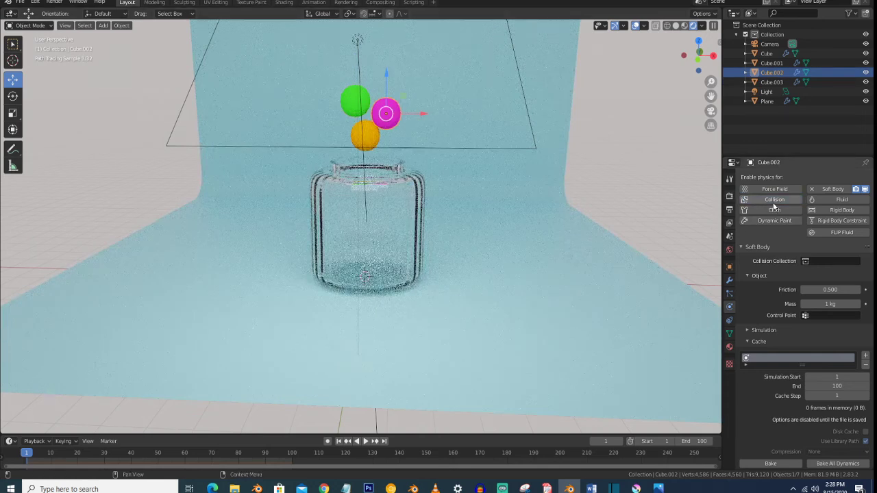
left_click(368, 139)
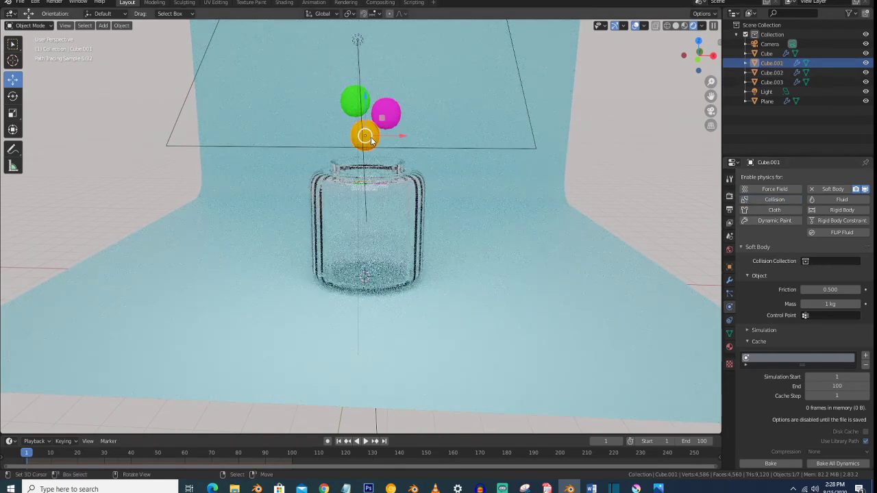
left_click(774, 199)
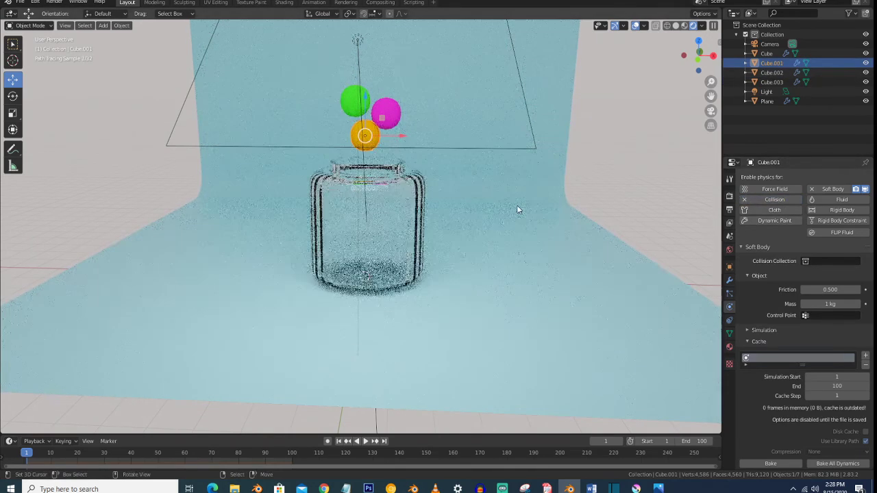
Review the orange ball's Soft Body settings and bake its simulation cache for frames 1 to 100
scroll(813, 350, "down", 8)
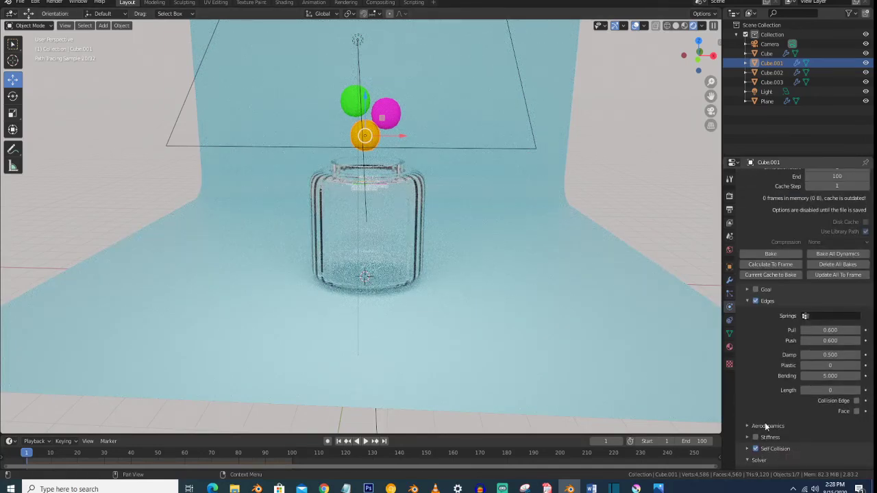
scroll(765, 424, "up", 5)
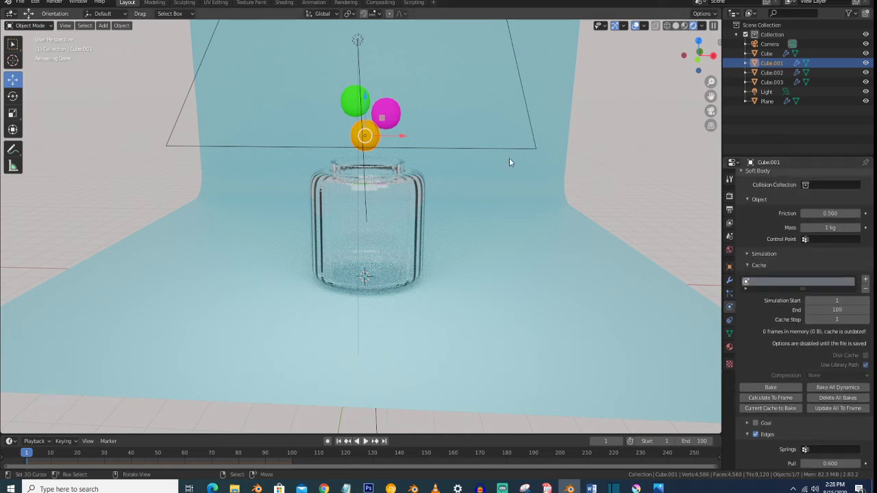
left_click(780, 387)
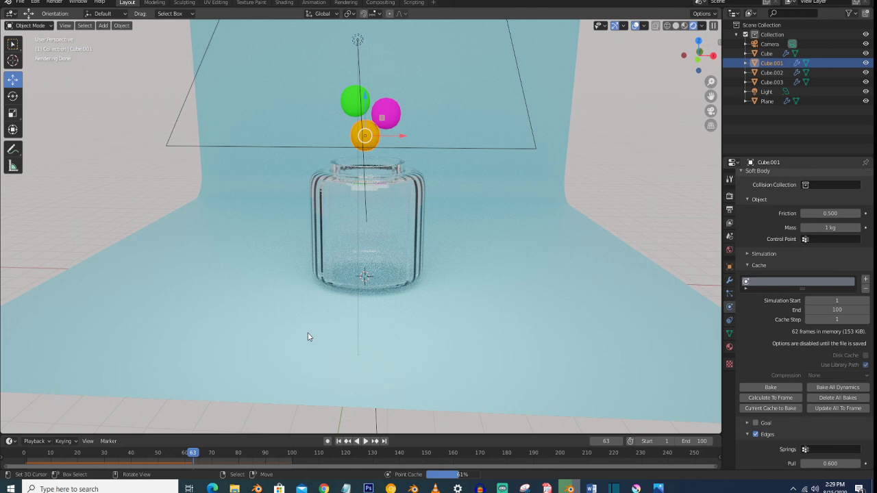
Stop the running bake and play the cached soft-body simulation in wireframe shading, pausing at frame 64 with the balls in the jar
key("Escape")
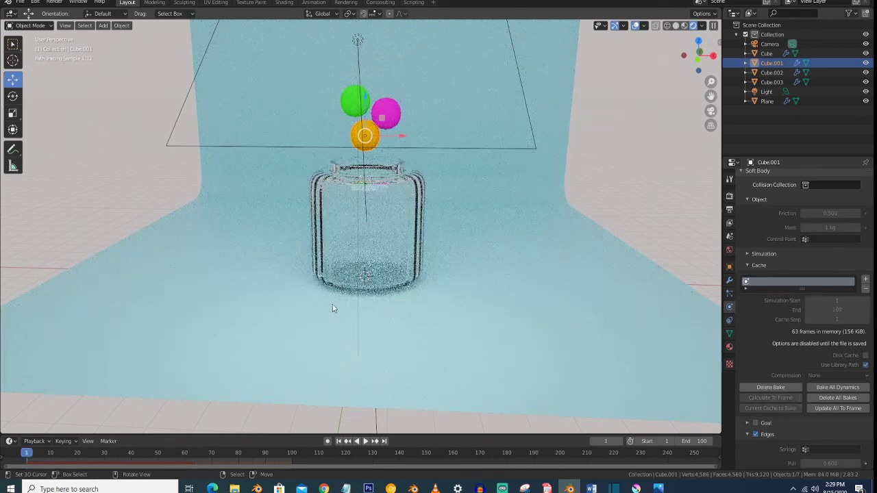
left_click(685, 25)
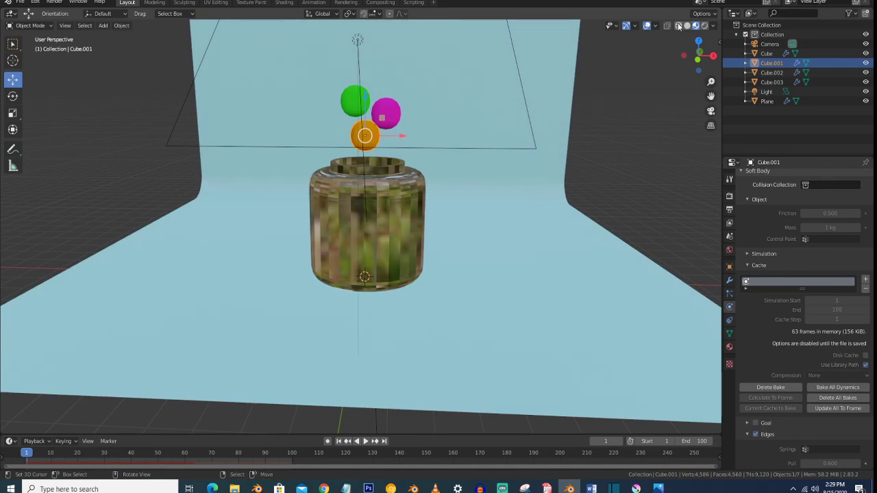
left_click(677, 25)
key("space")
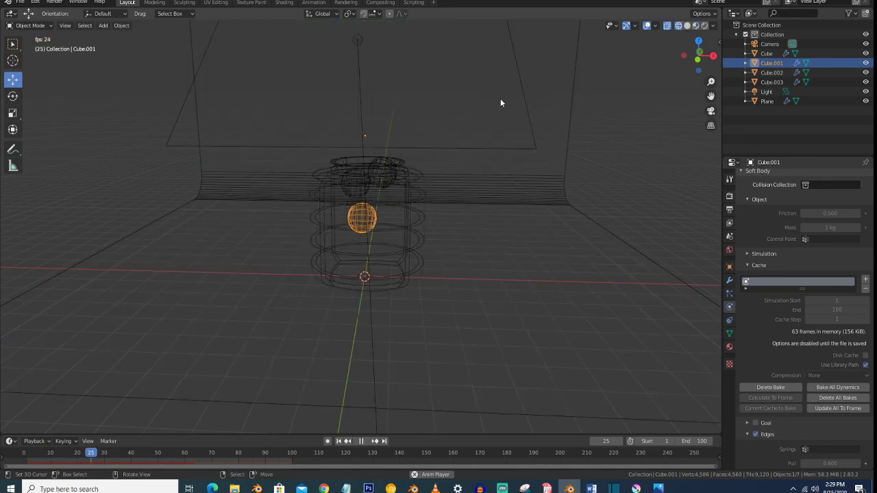
key("space")
key("space")
key("space")
In rendered shading, look through the camera and use walk navigation to reframe it slightly closer to the jar and balls
left_click(703, 25)
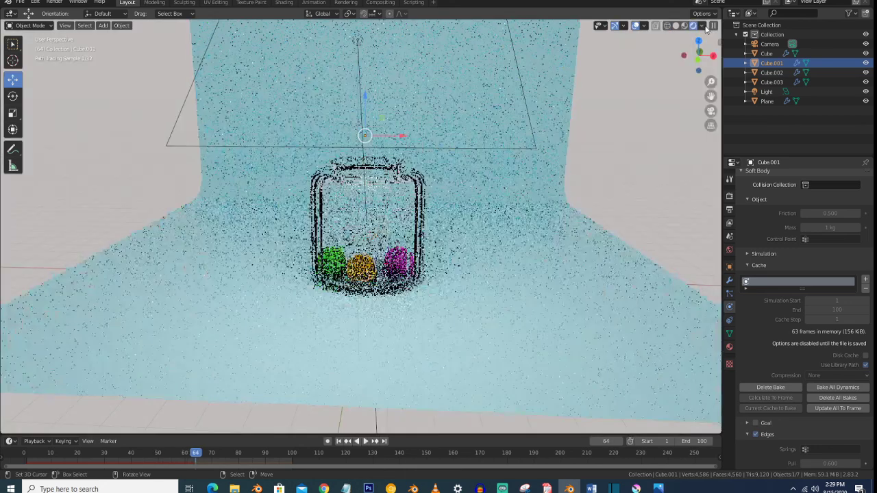
key("KP_0")
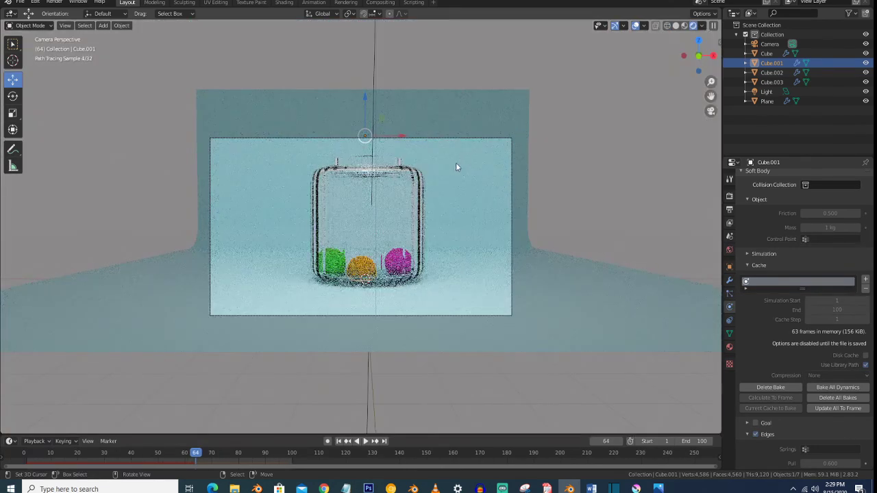
key("shift+grave")
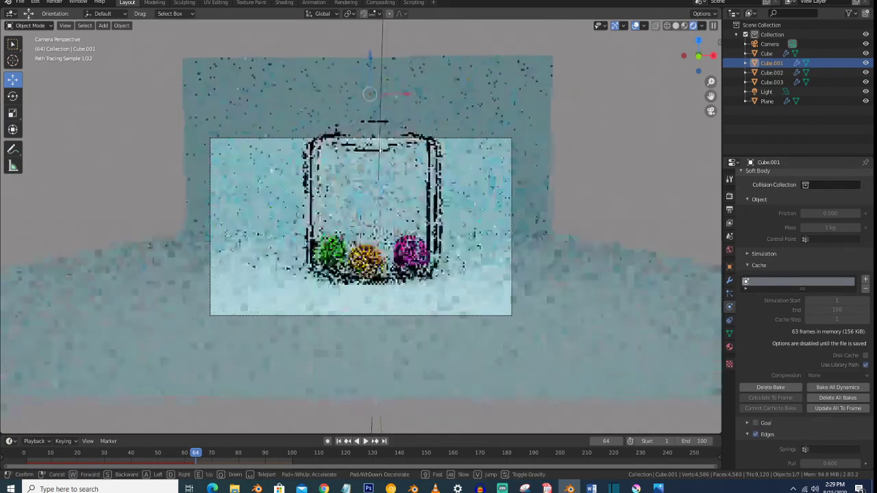
key("q")
key("e")
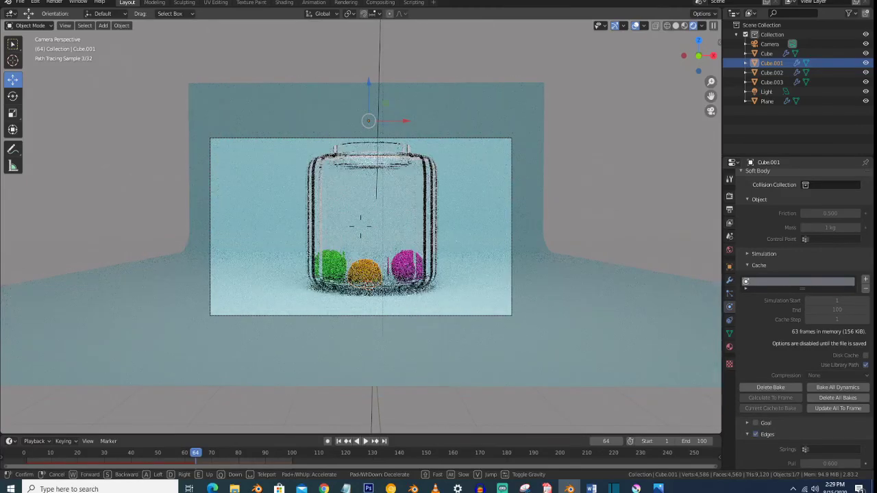
left_click(360, 227)
scroll(362, 230, "up", 1)
scroll(361, 231, "up", 2)
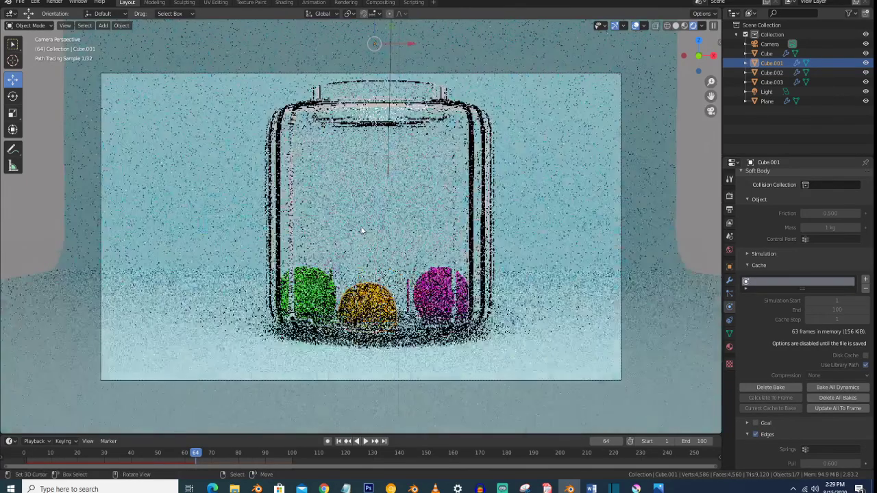